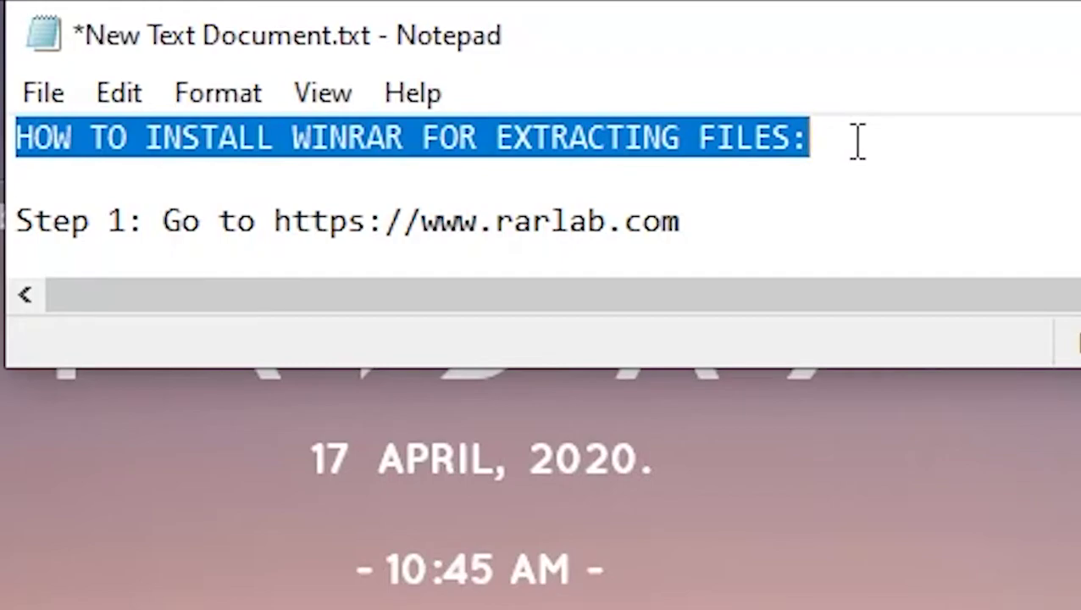
left_click_drag(23, 222, 271, 223)
key("ctrl+c")
left_click(750, 223)
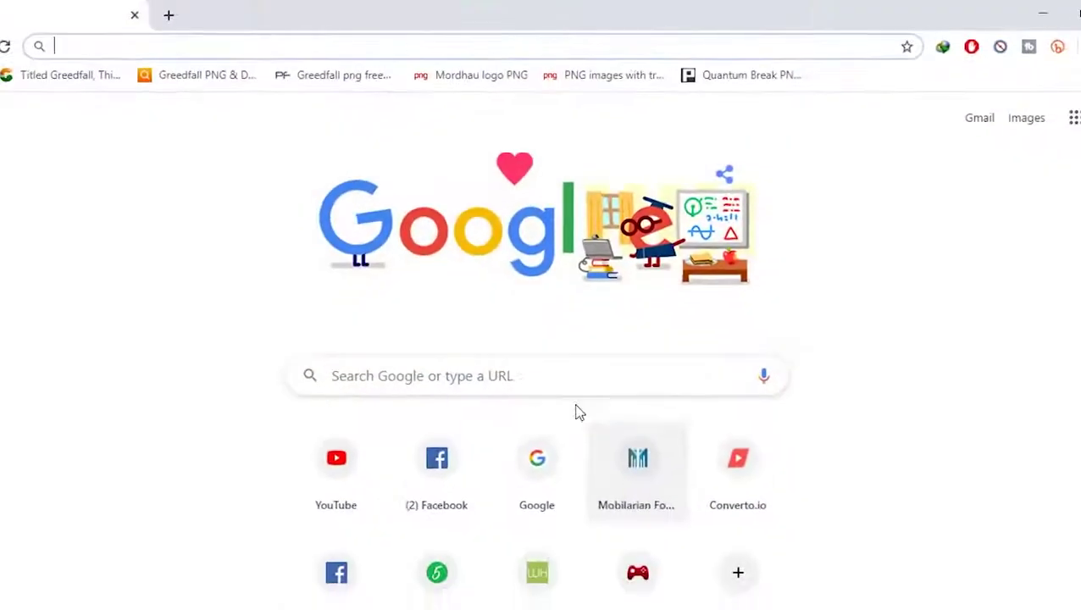
key("ctrl+v")
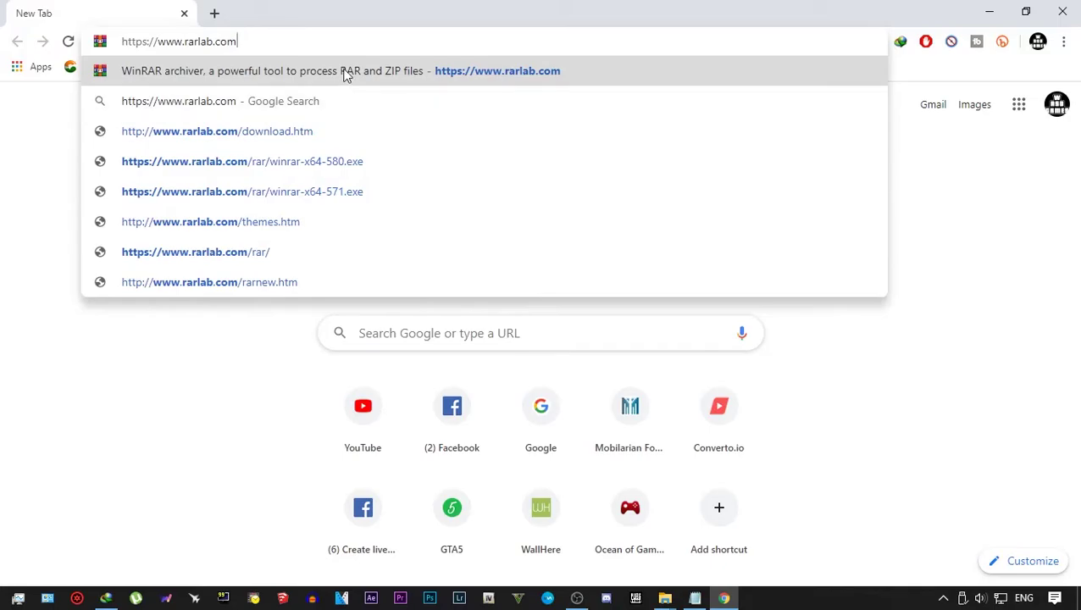
key("Return")
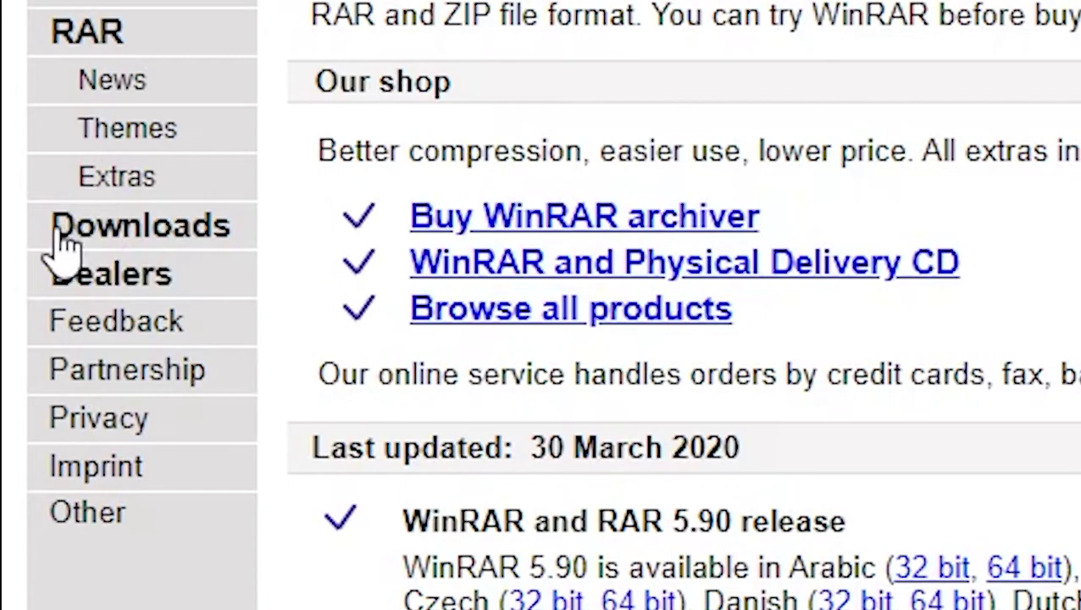
- Open the RARLAB Downloads page and highlight Step 3 about version and language in the Notepad instructions
left_click(188, 246)
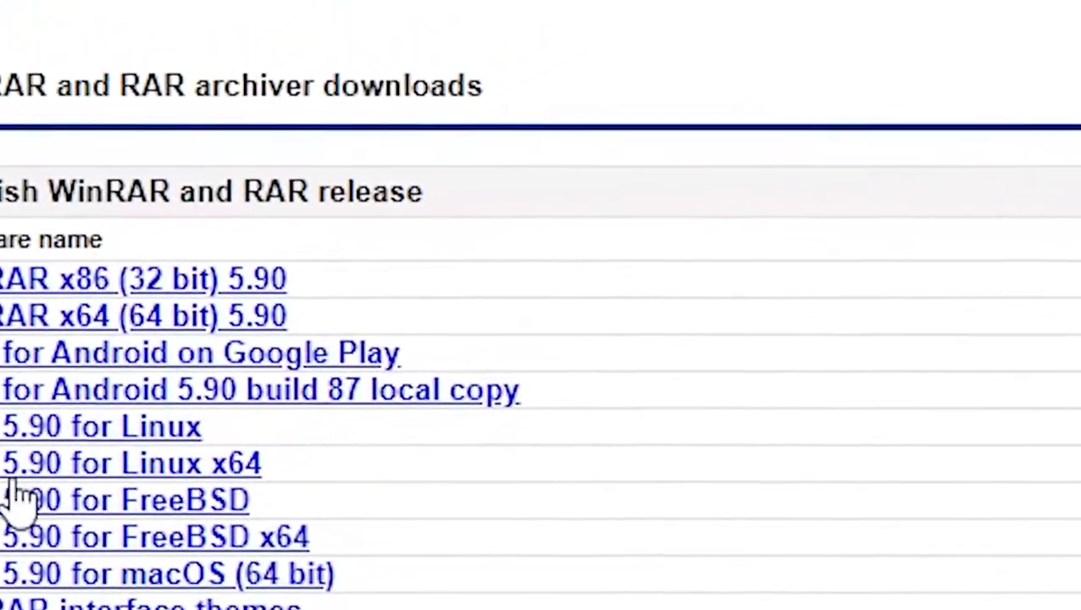
scroll(677, 250, "down", 1)
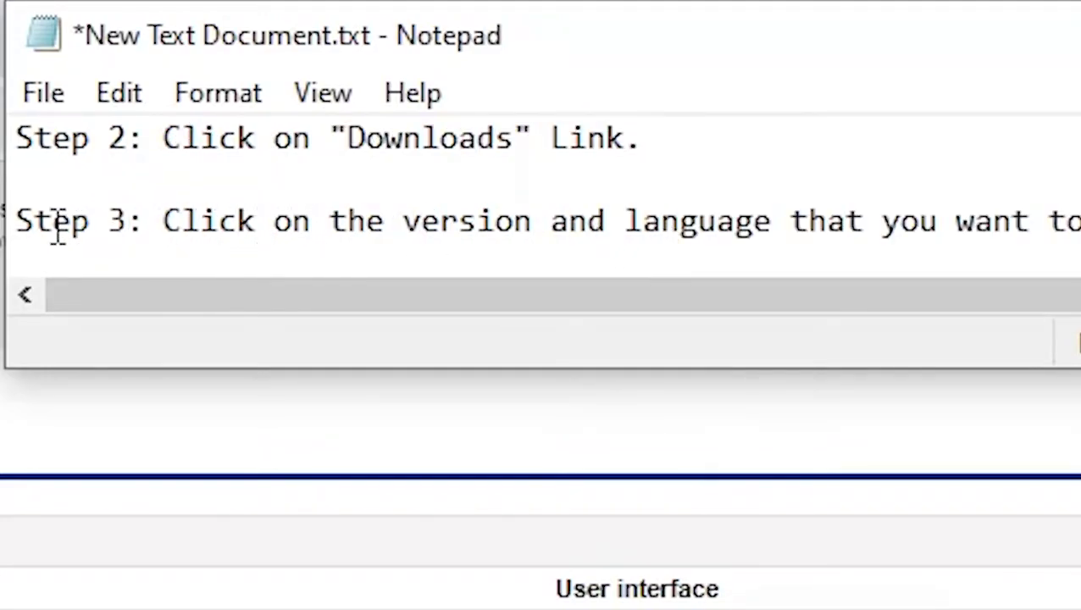
left_click_drag(19, 225, 987, 227)
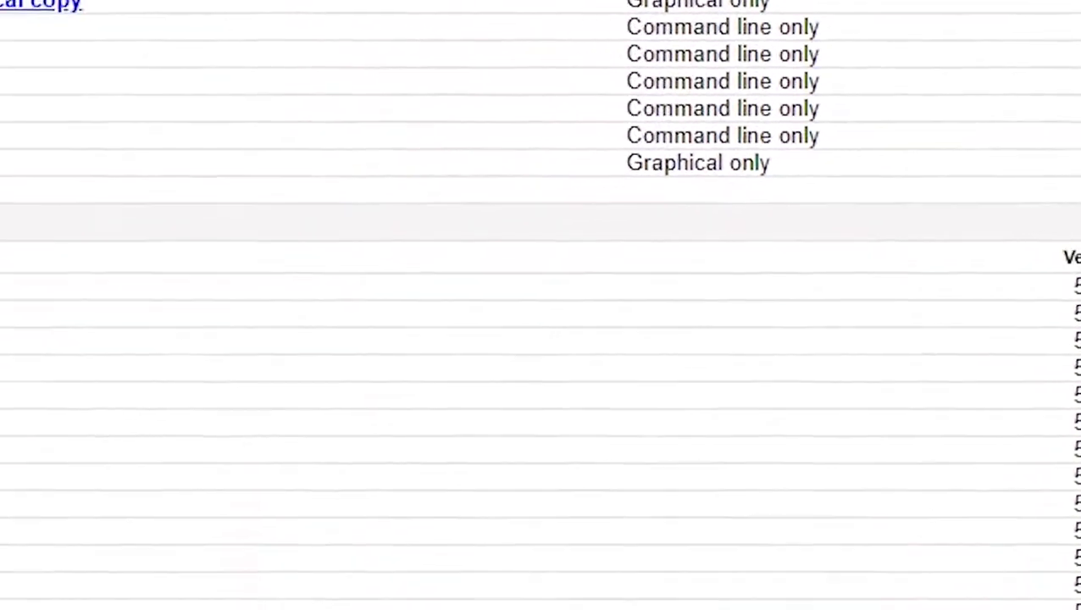
- Find English (64 bit) among the localized WinRAR versions and download winrar-x64-590.exe to the Downloads\Programs folder
scroll(384, 435, "down", 2)
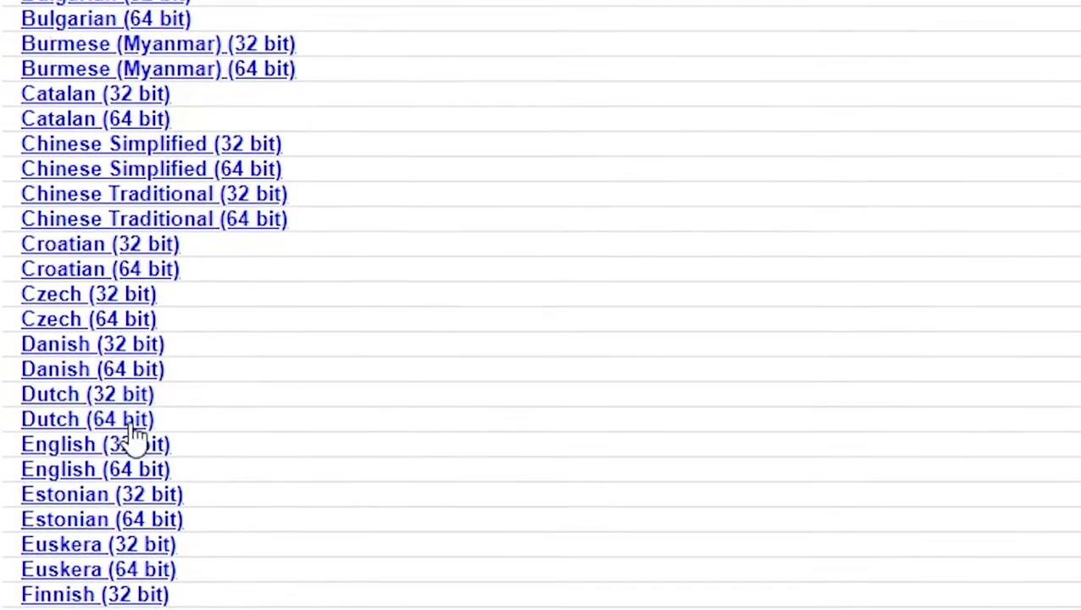
left_click_drag(8, 465, 95, 471)
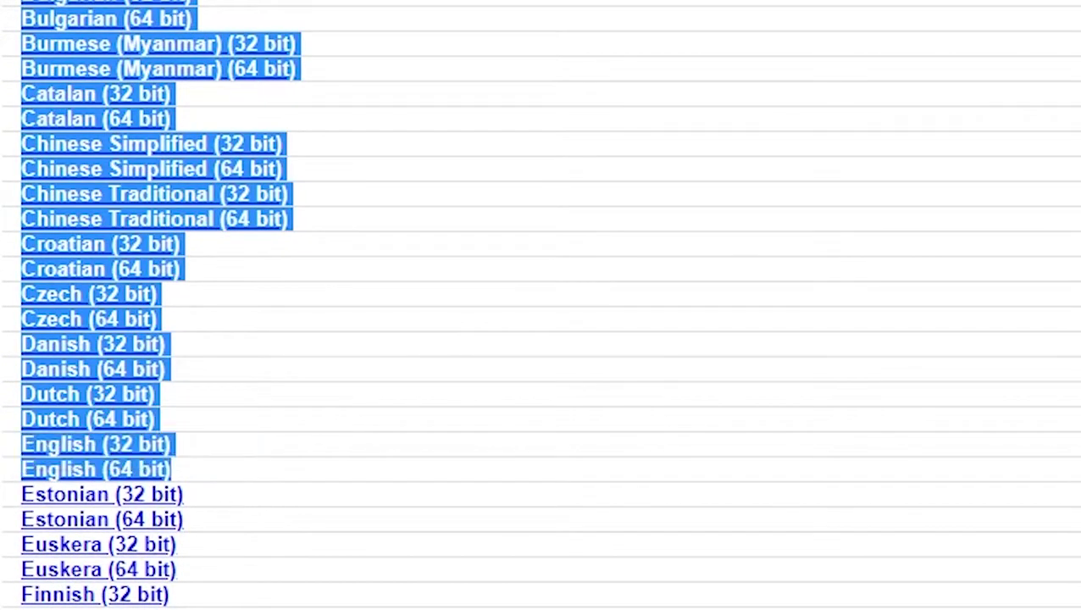
left_click(210, 479)
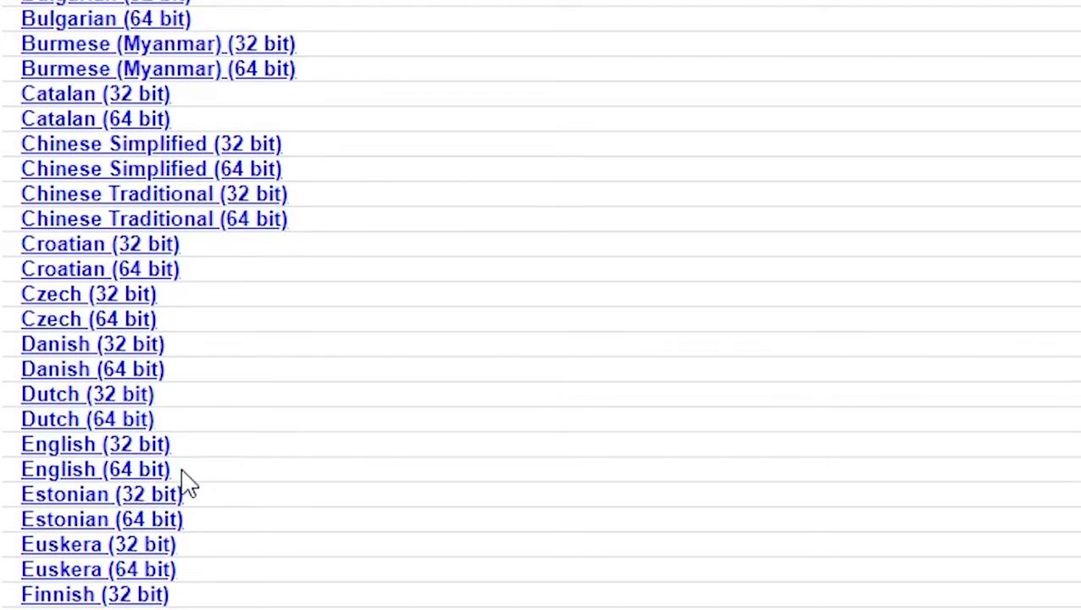
left_click_drag(167, 470, 75, 471)
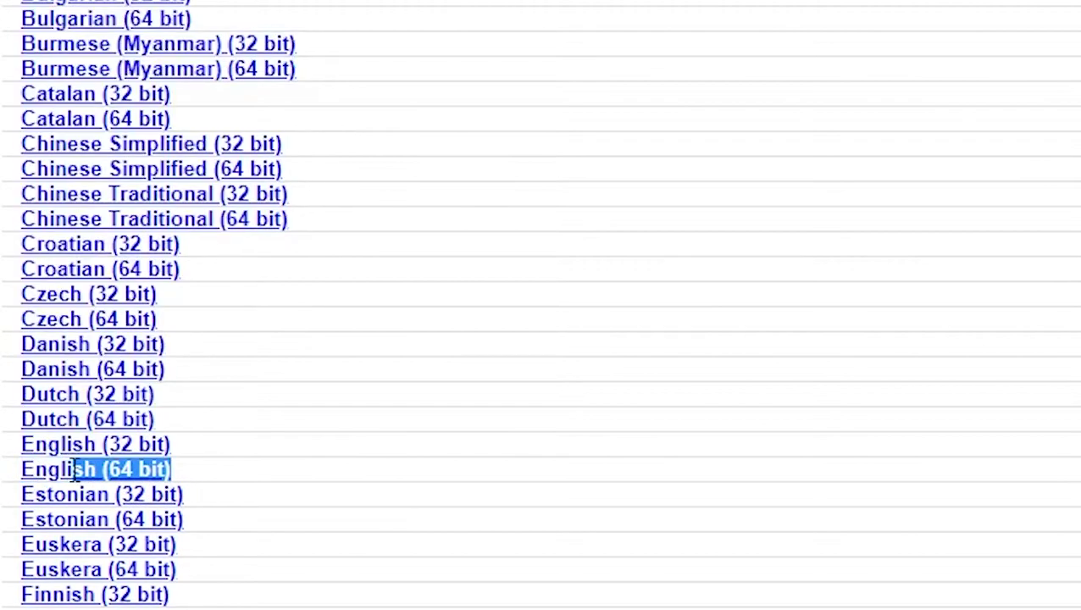
left_click(181, 480)
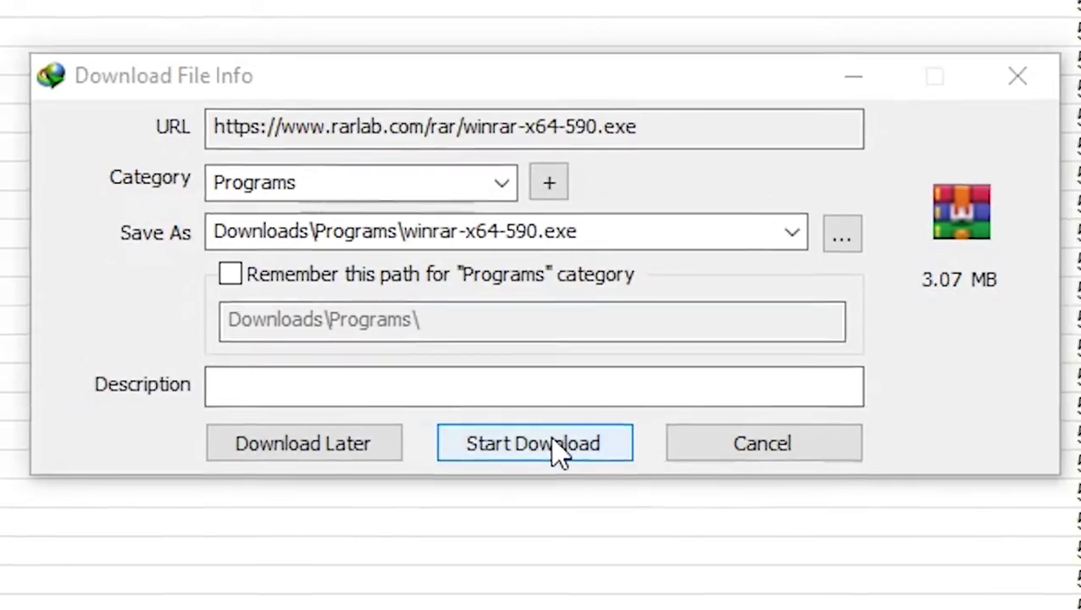
left_click(559, 453)
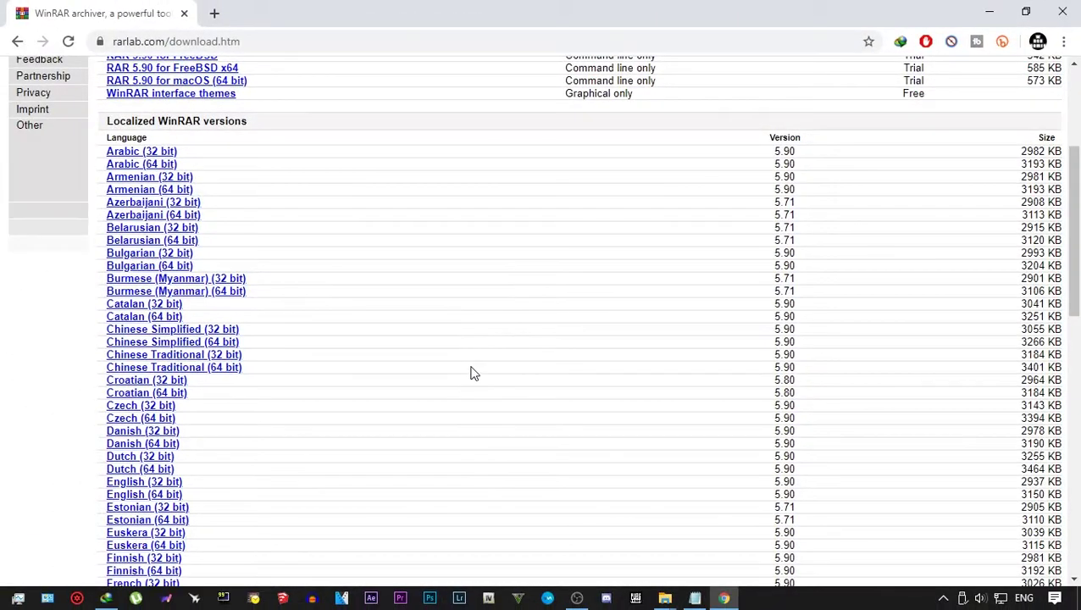
- Switch to Notepad and copy the MediaFire link to rarreg.key from Step 4 of the instructions
key("alt+Tab")
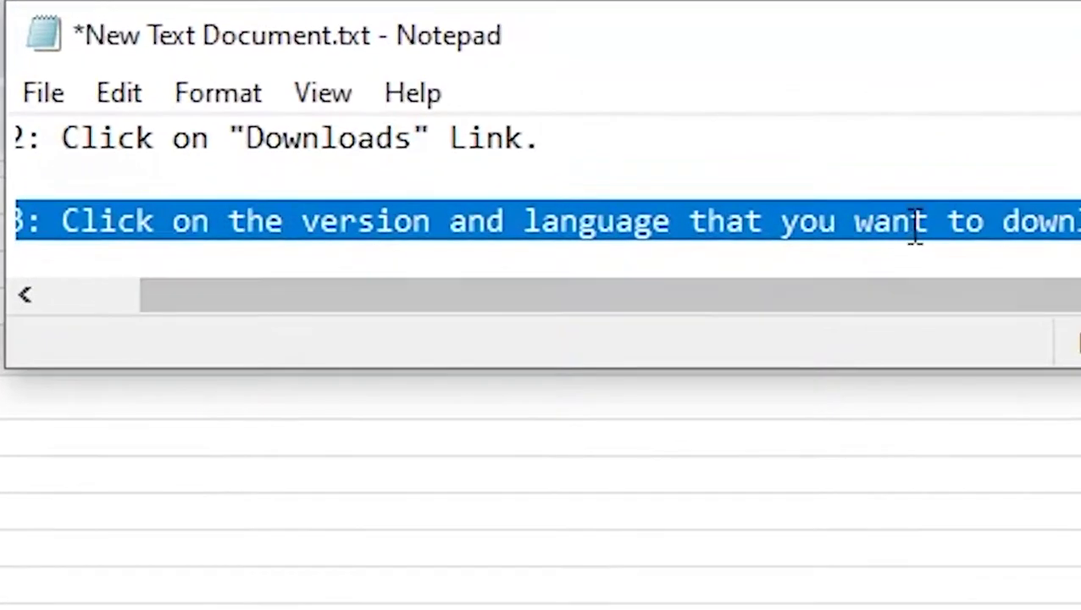
scroll(912, 232, "down", 1)
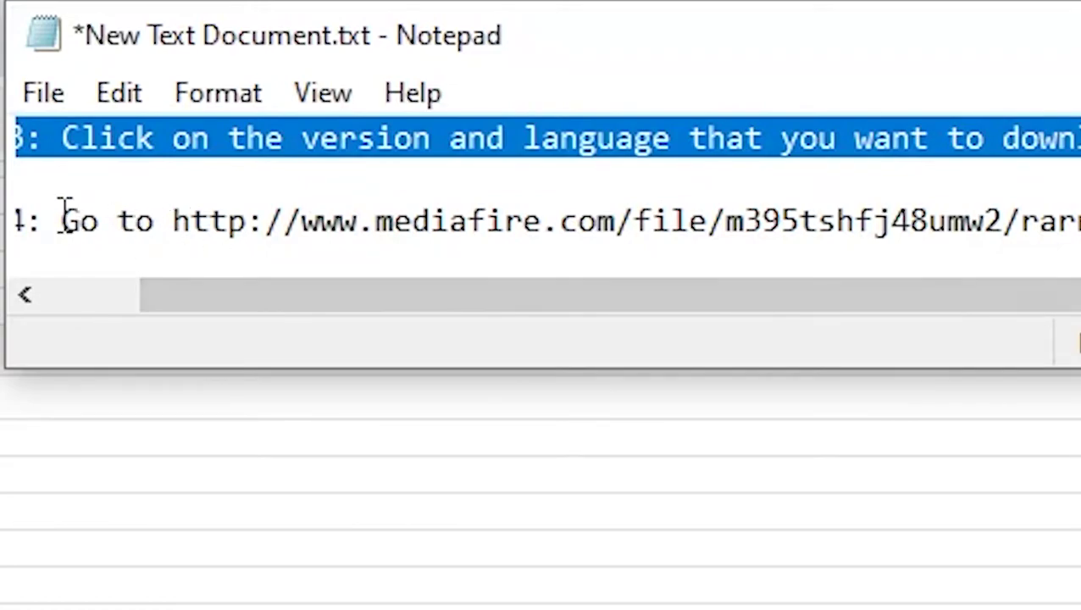
left_click_drag(63, 219, 280, 221)
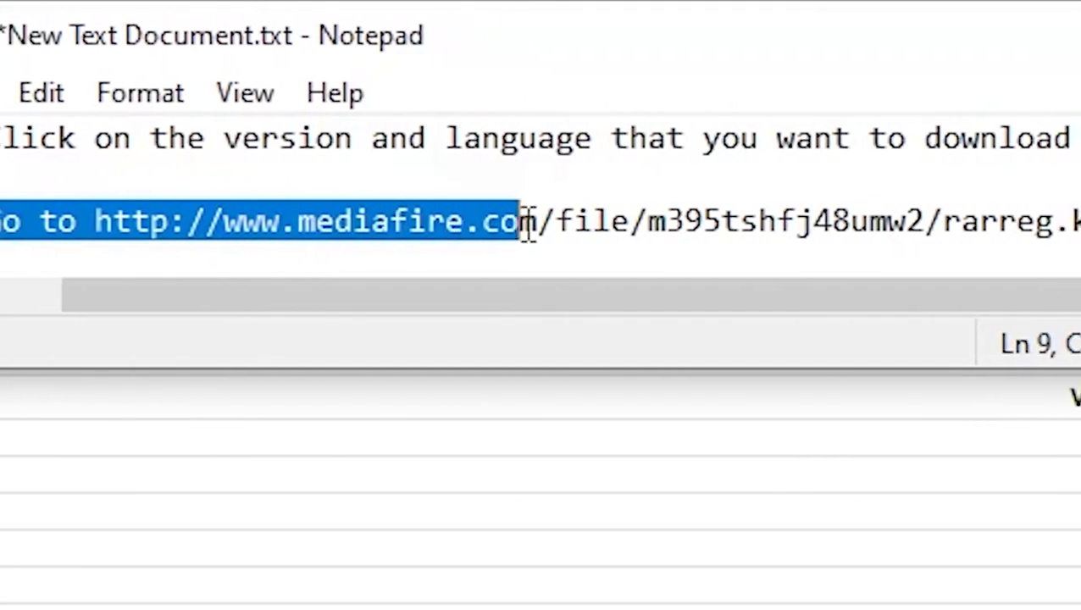
left_click_drag(345, 227, 4, 227)
key("ctrl+c")
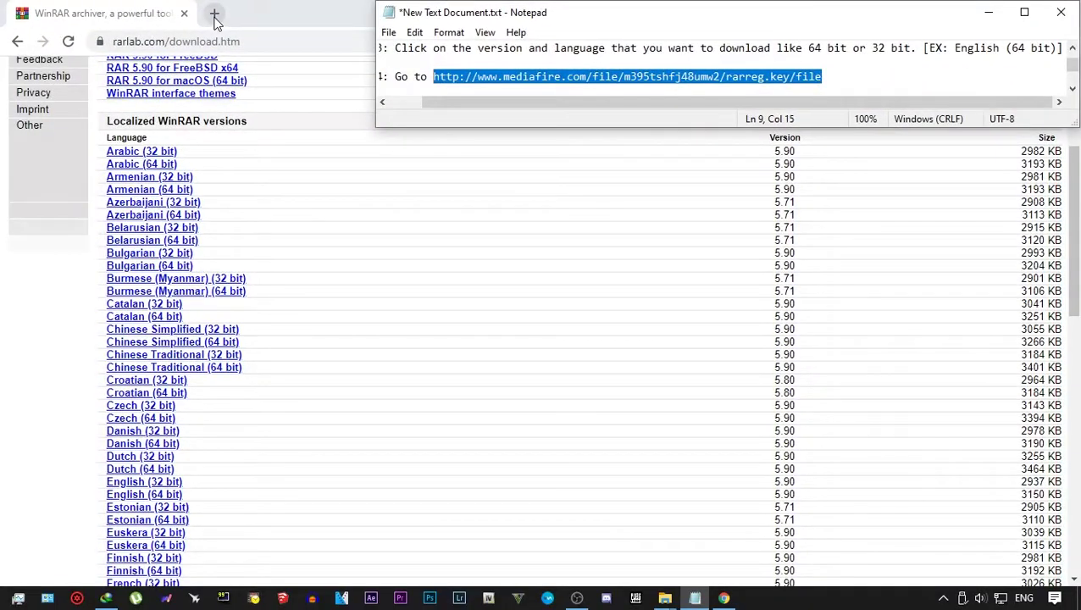
- Open the copied MediaFire link in a new Chrome tab and download the rarreg.key file
left_click(215, 14)
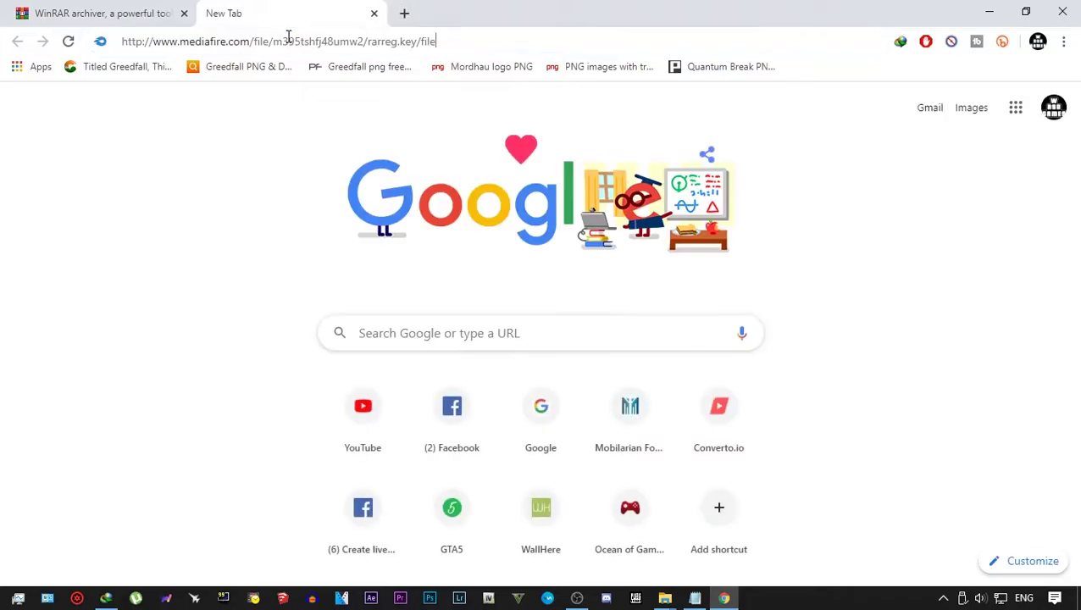
key("ctrl+v")
key("Return")
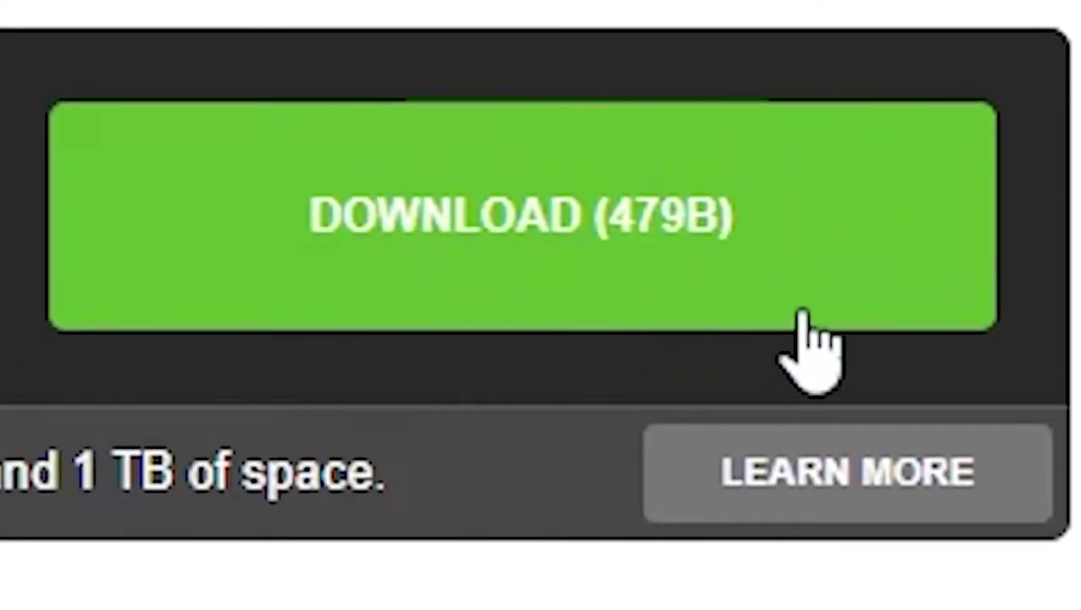
left_click(419, 236)
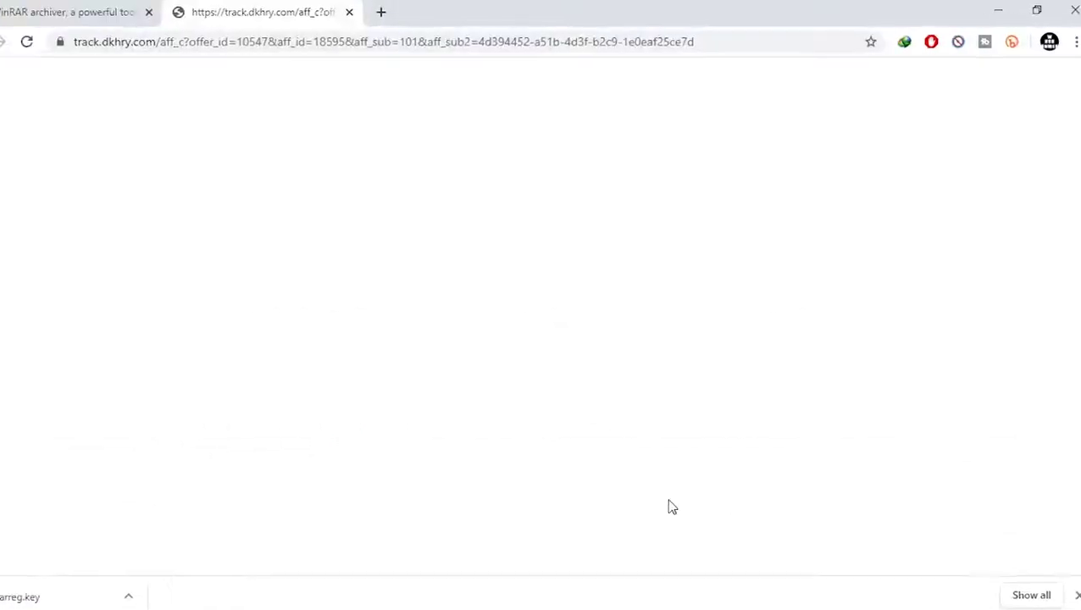
- Switch to Notepad and highlight the instruction "Install the WinRar Software."
key("alt+Tab")
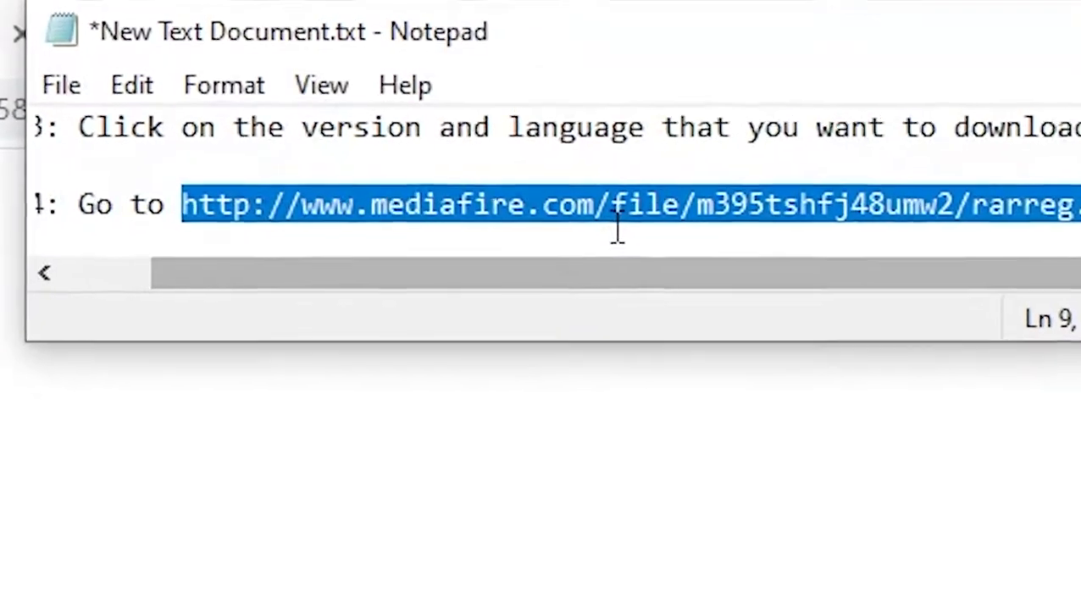
scroll(500, 178, "down", 1)
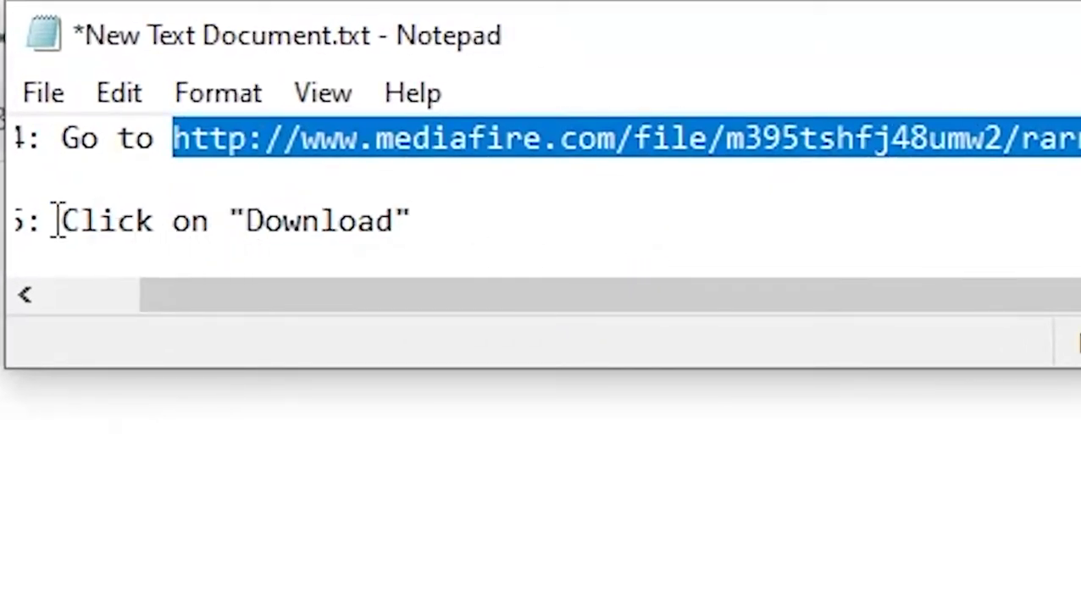
scroll(364, 219, "down", 1)
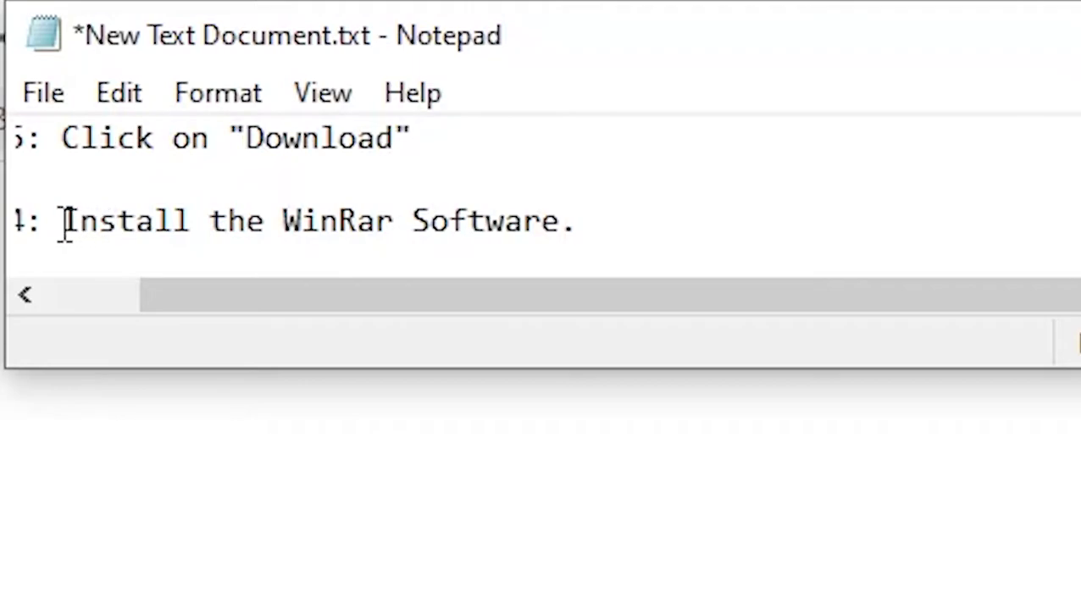
left_click_drag(60, 224, 477, 225)
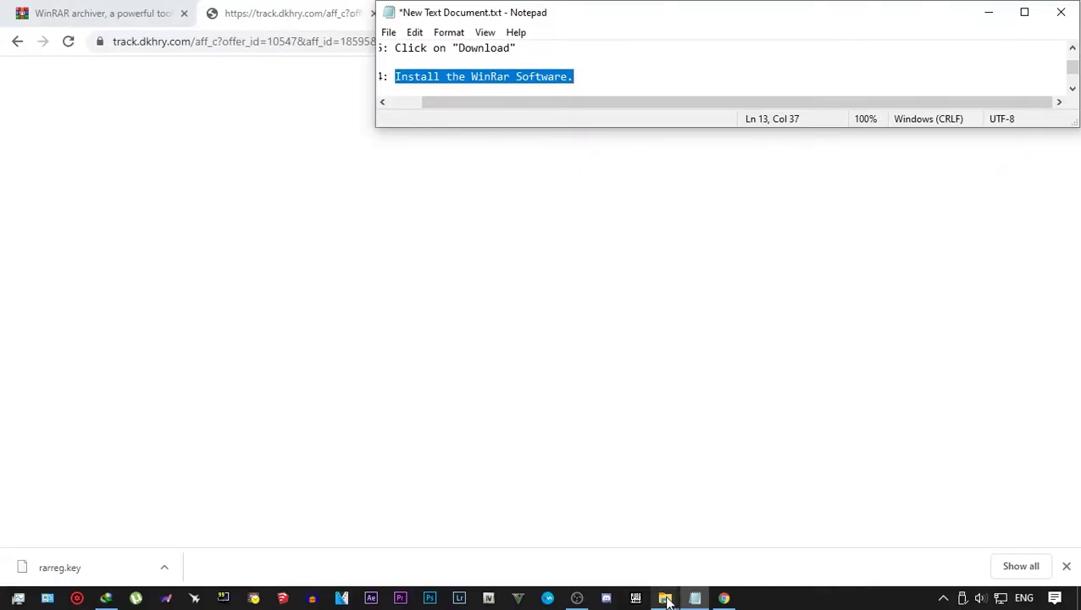
- Switch to File Explorer and run winrar-x64-590.exe from the Programs folder inside Downloads
mouse_move(667, 601)
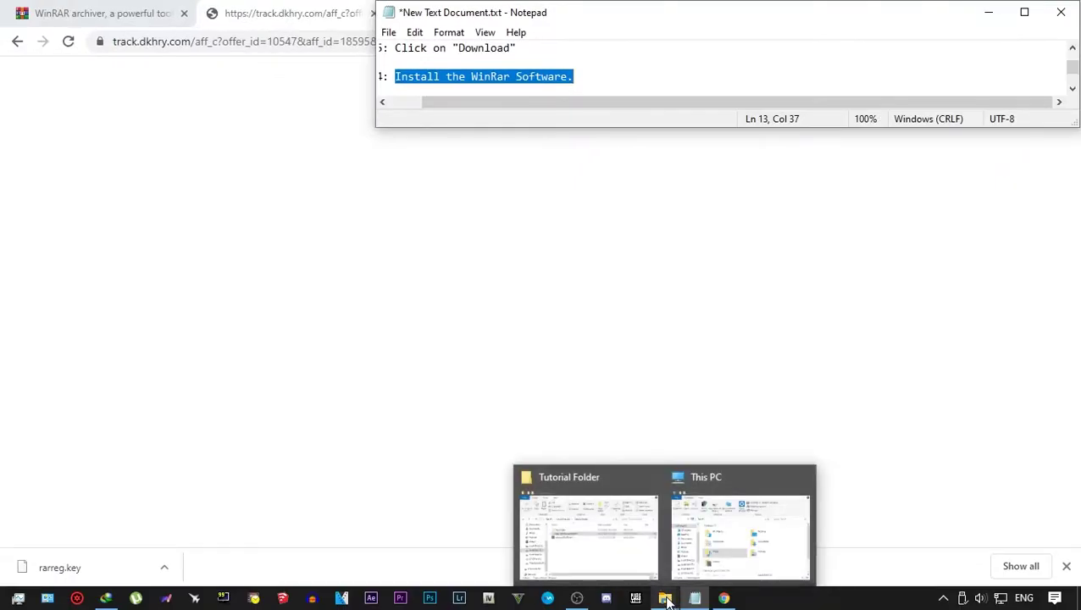
left_click(705, 551)
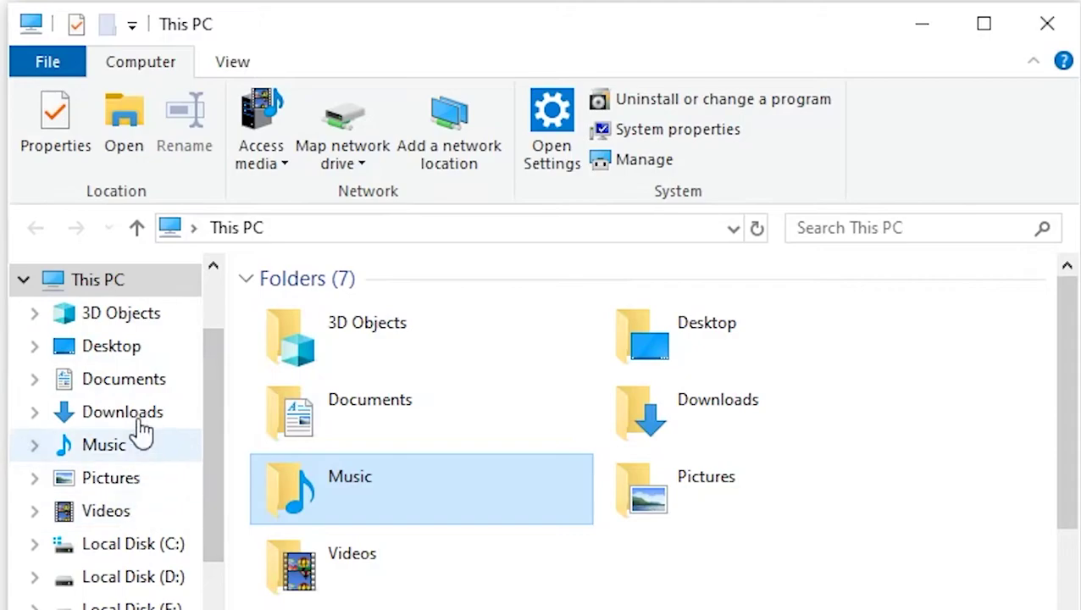
left_click(143, 415)
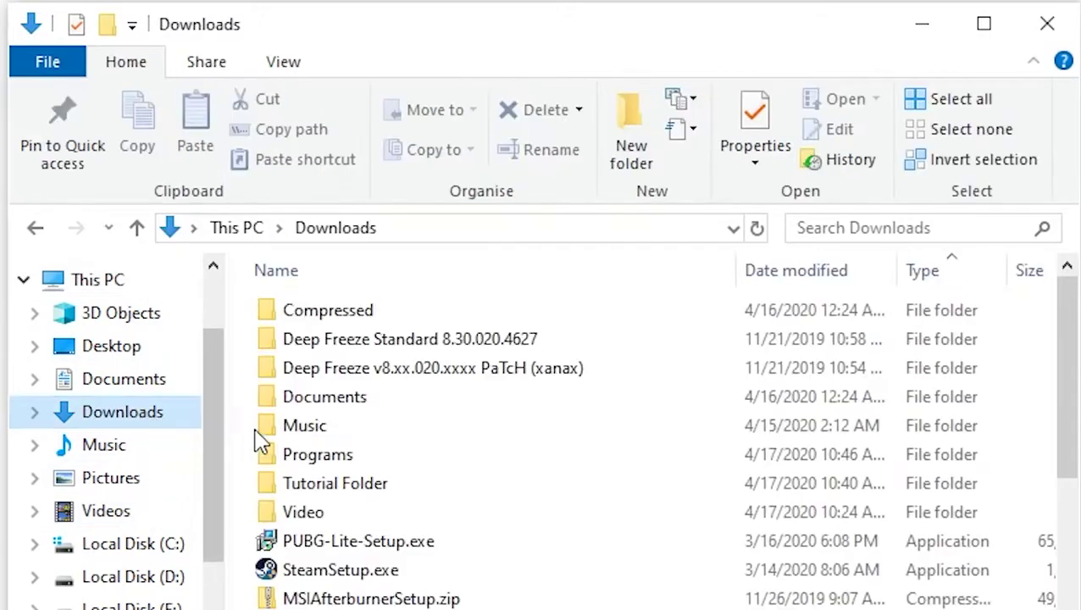
double_click(320, 464)
scroll(352, 421, "down", 4)
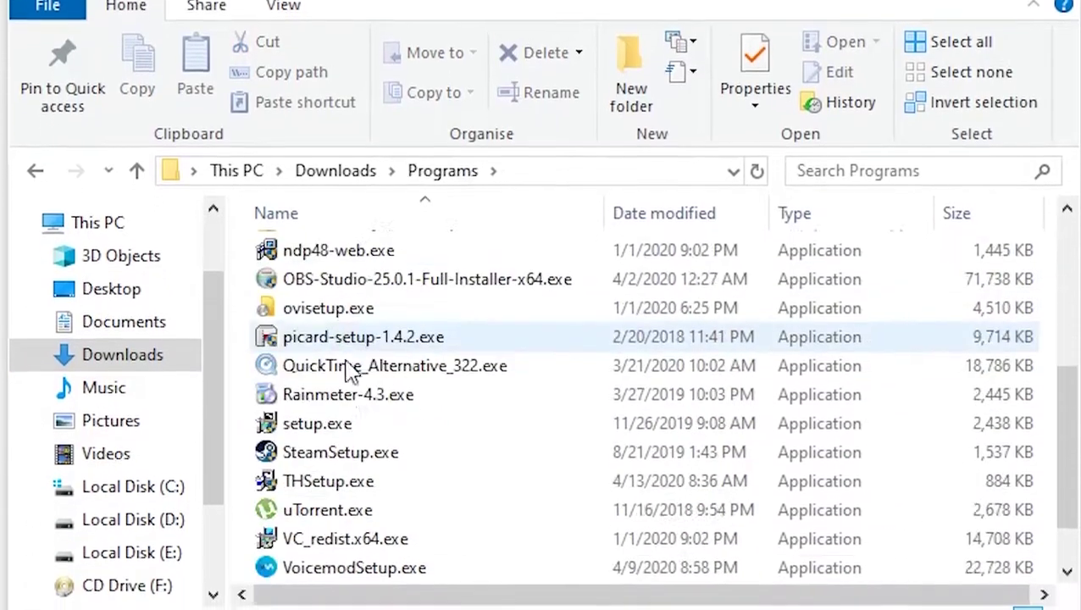
scroll(354, 537, "down", 1)
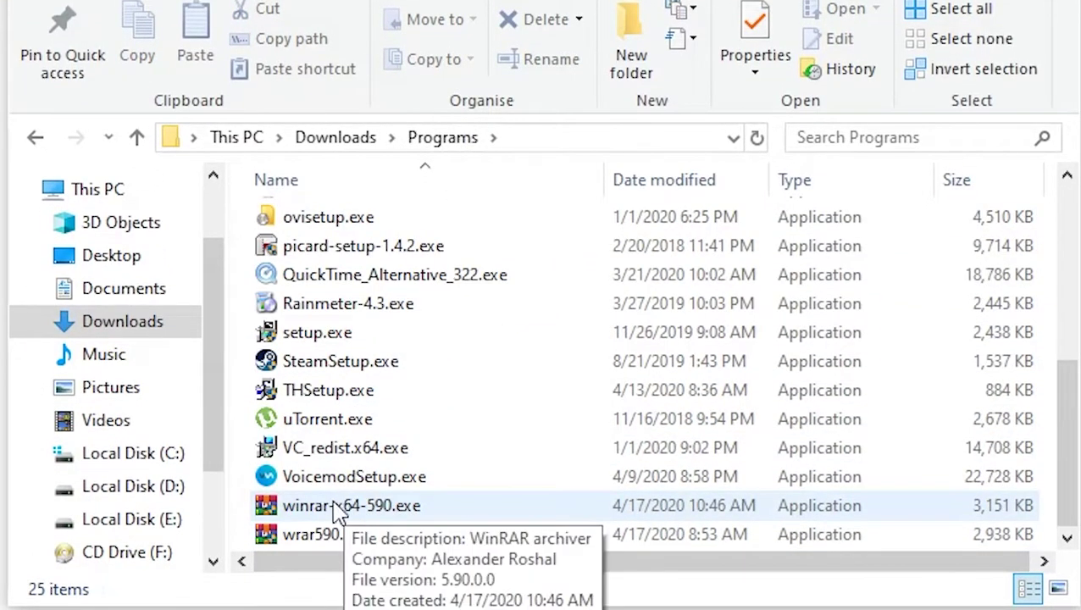
double_click(354, 506)
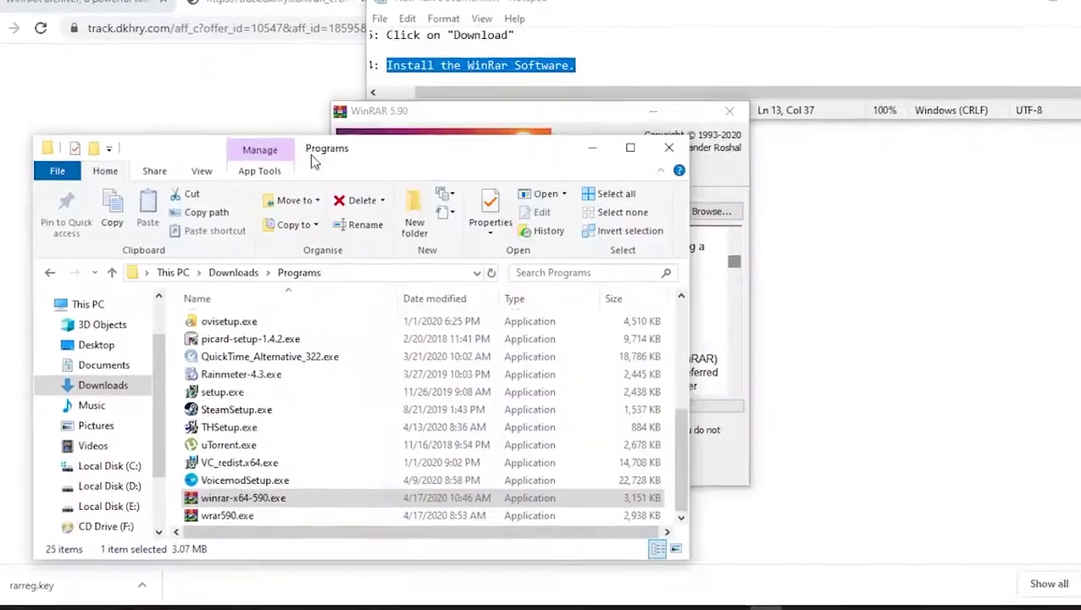
- Install WinRAR to C:\Program Files\WinRAR, accept the default association and shell integration options, and finish the setup
left_click(598, 138)
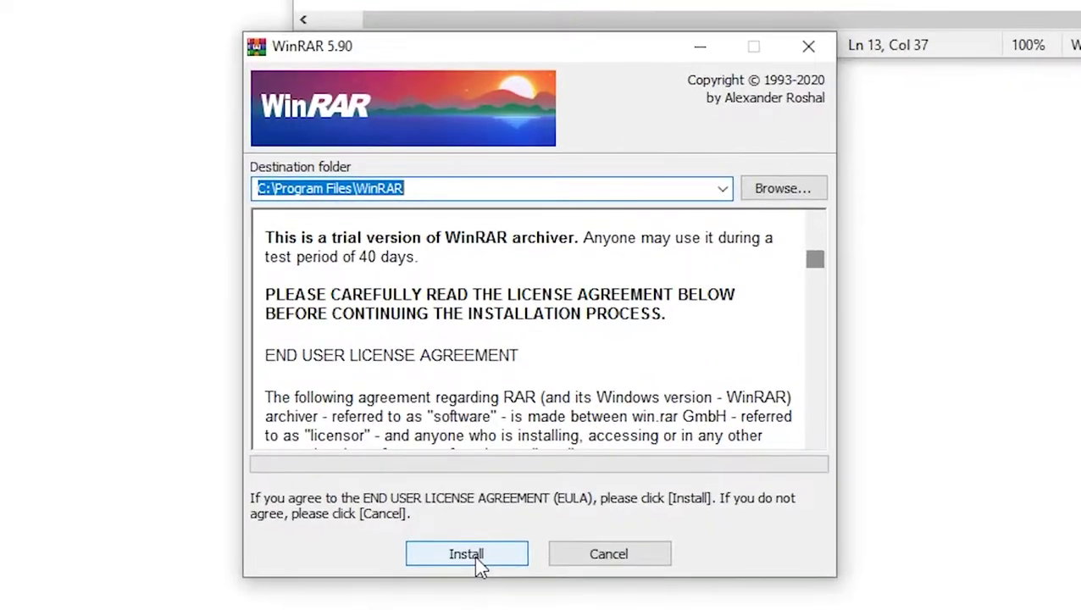
left_click(479, 539)
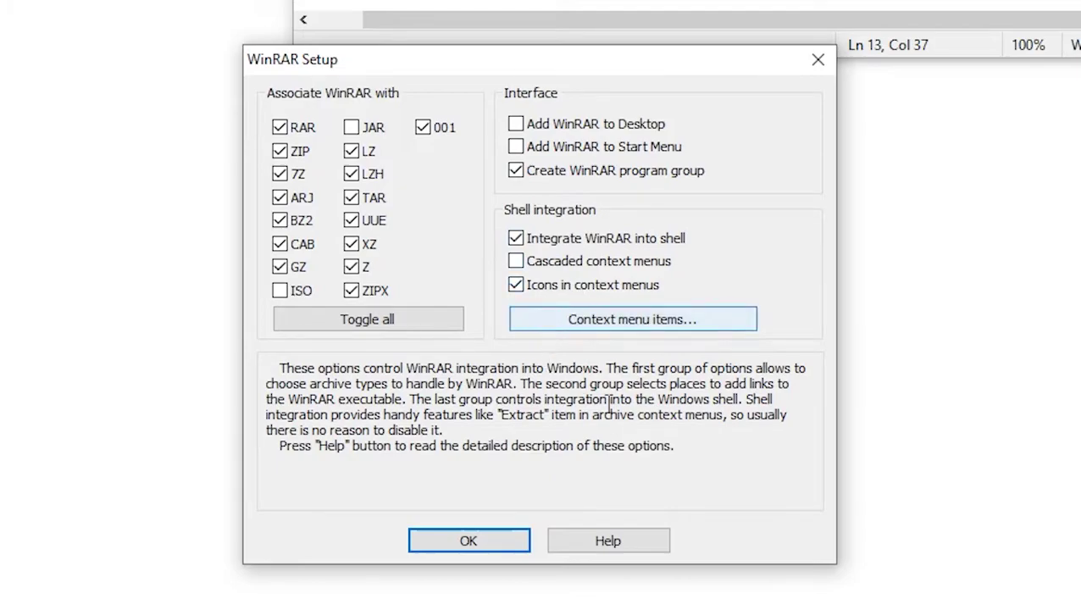
left_click(468, 542)
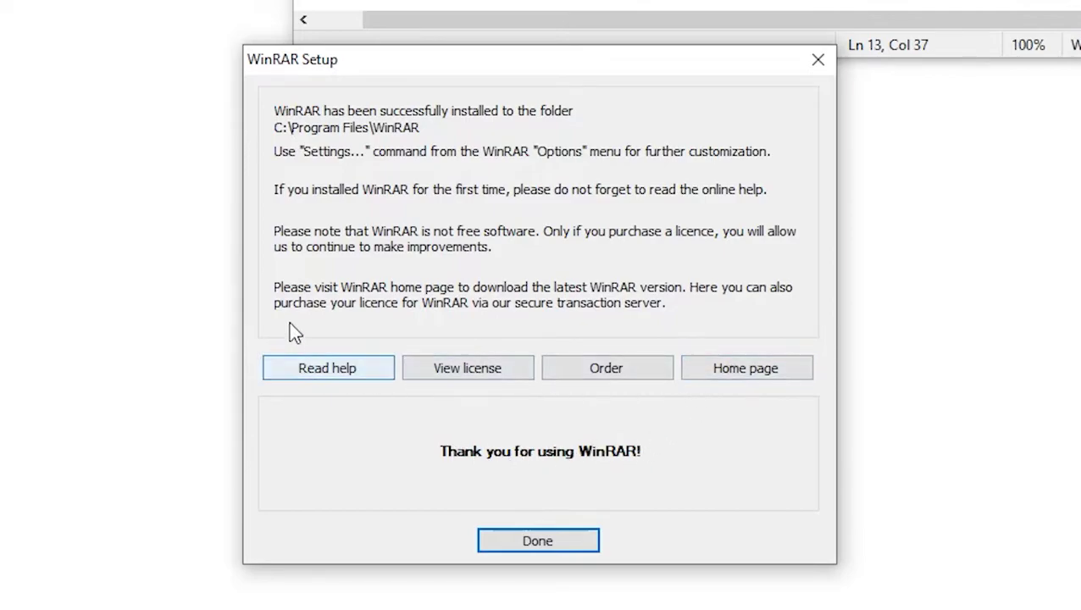
left_click(537, 542)
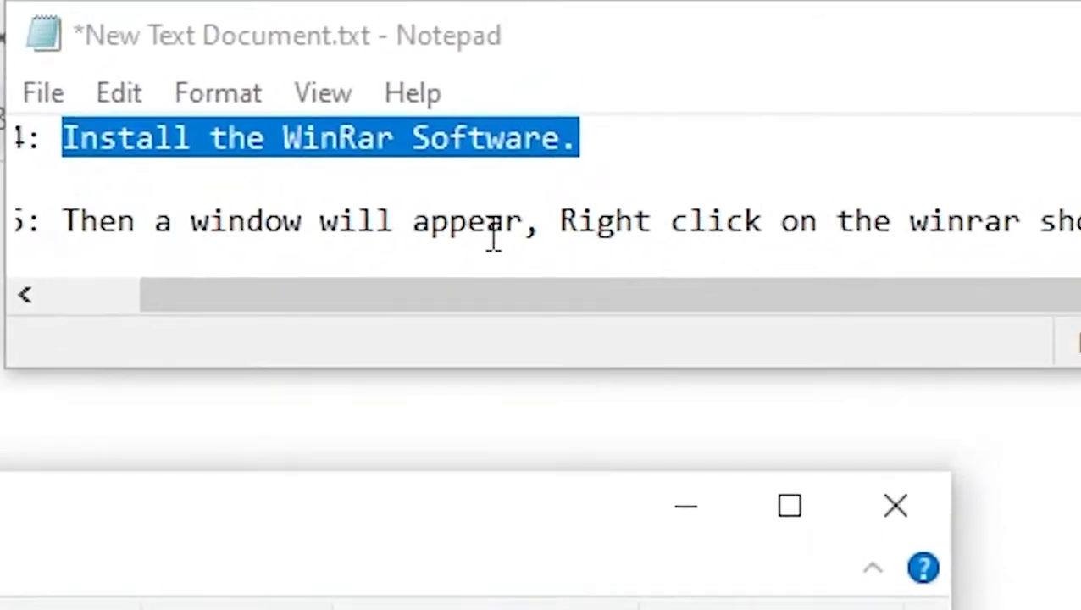
- Highlight the "Open file location" instruction in Notepad and open the WinRAR shortcut's file location in File Explorer
left_click_drag(71, 225, 1080, 225)
left_click_drag(796, 237, 1080, 225)
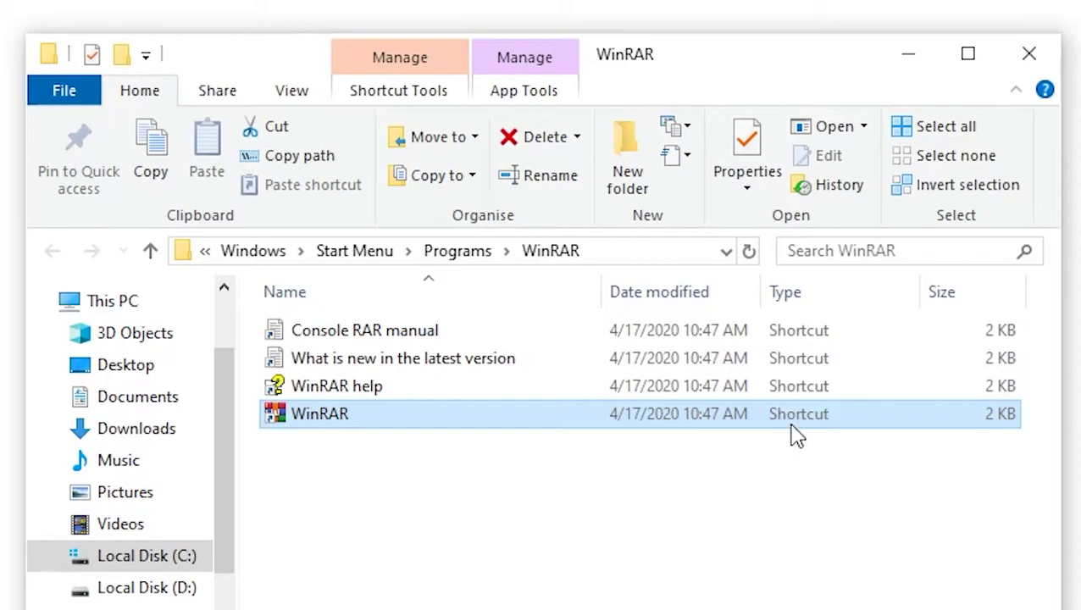
right_click(510, 425)
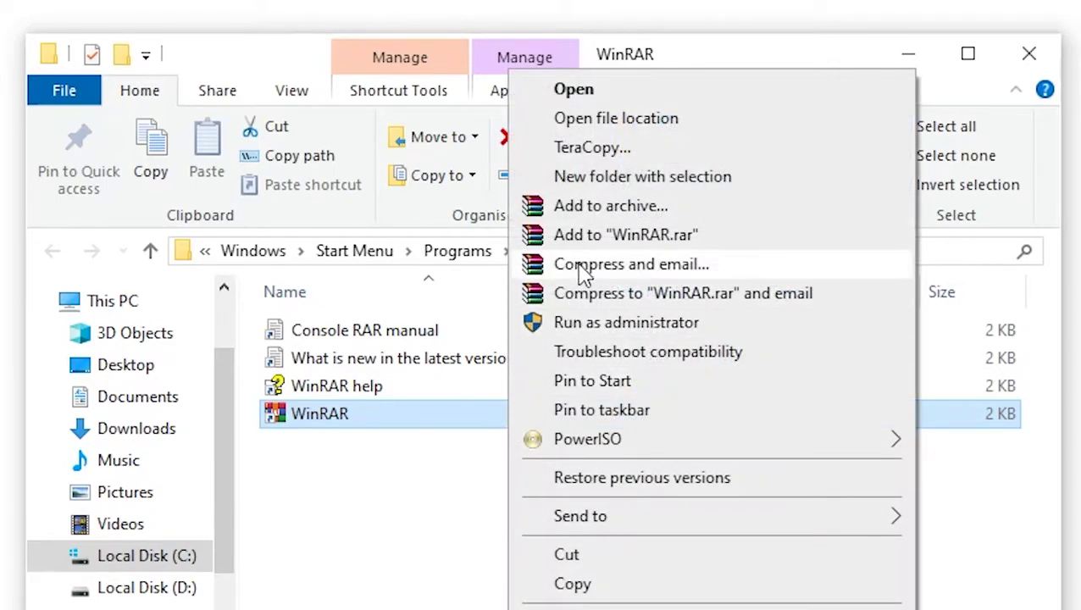
left_click(608, 119)
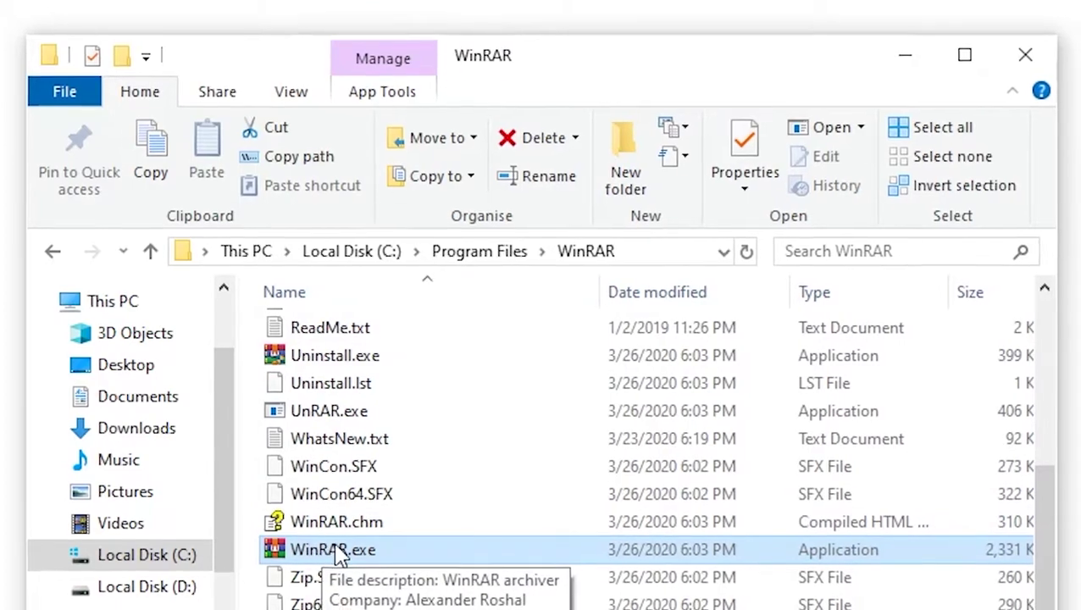
- Launch WinRAR.exe from the Program Files\WinRAR folder and dismiss the first use notification
double_click(331, 555)
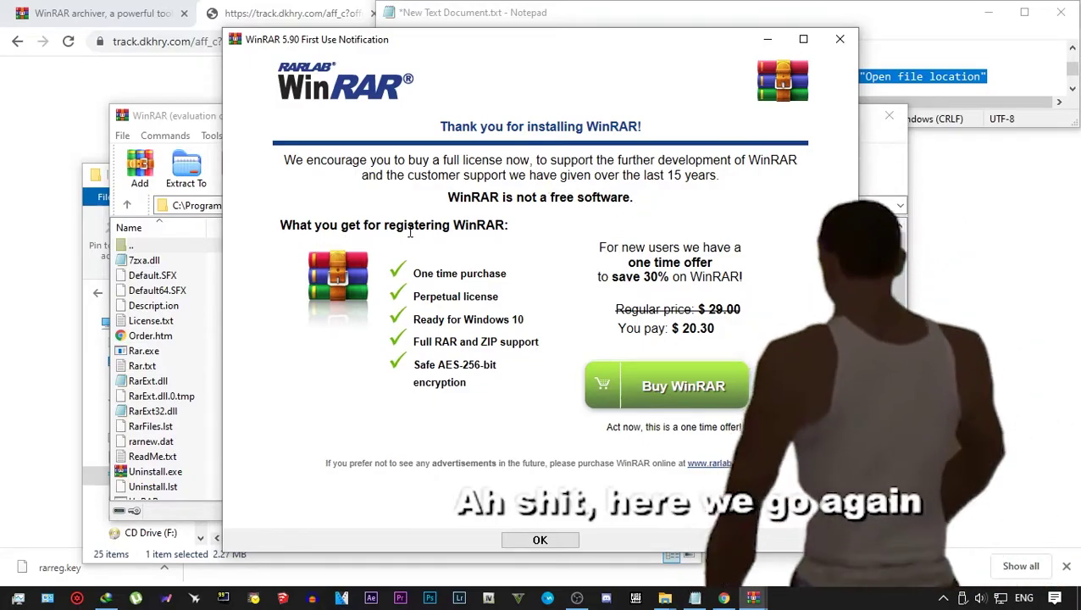
left_click(547, 540)
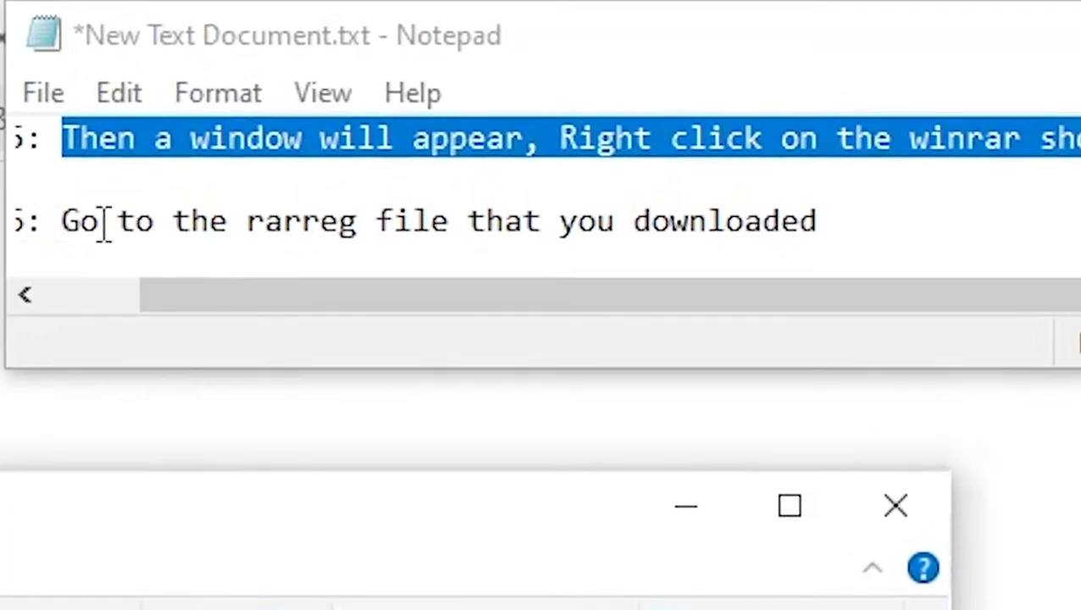
- Highlight the Notepad instruction about the rarreg file, and cut rarreg.key from the Downloads folder in File Explorer
left_click_drag(64, 222, 844, 225)
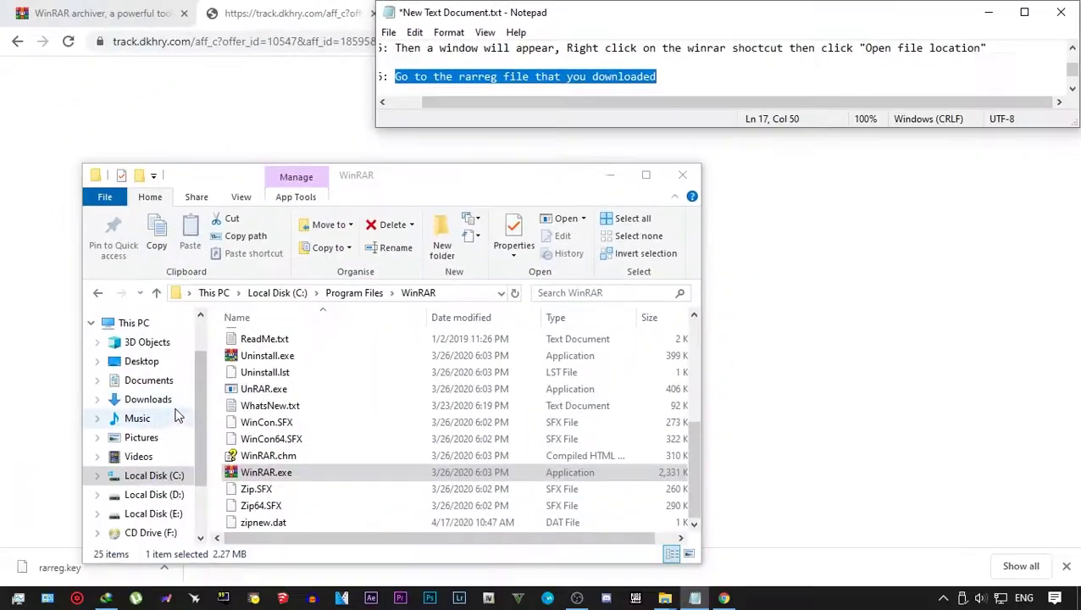
left_click(170, 407)
scroll(333, 395, "down", 3)
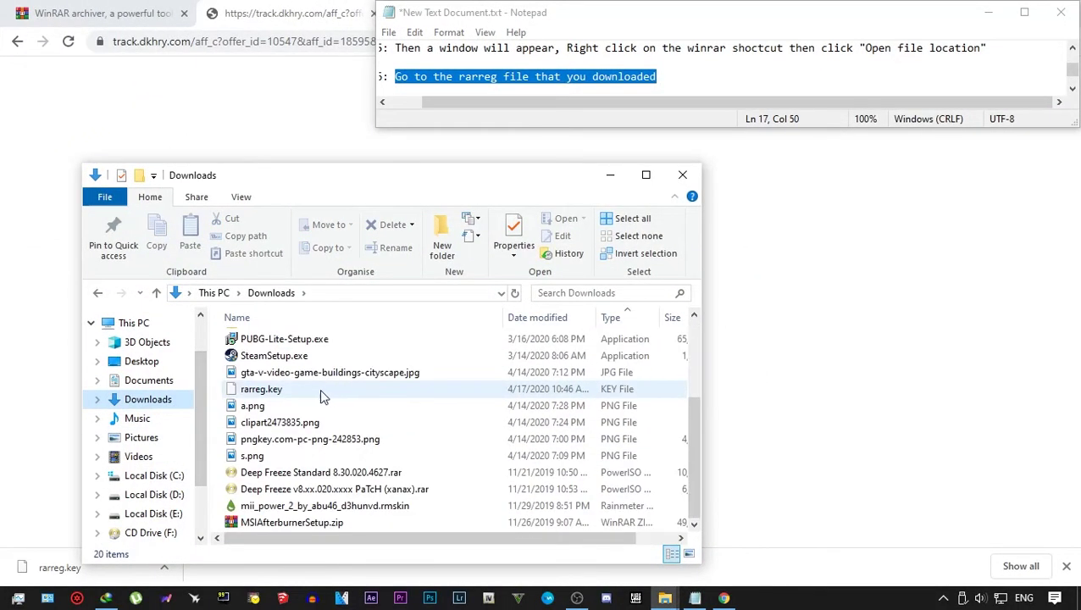
right_click(265, 391)
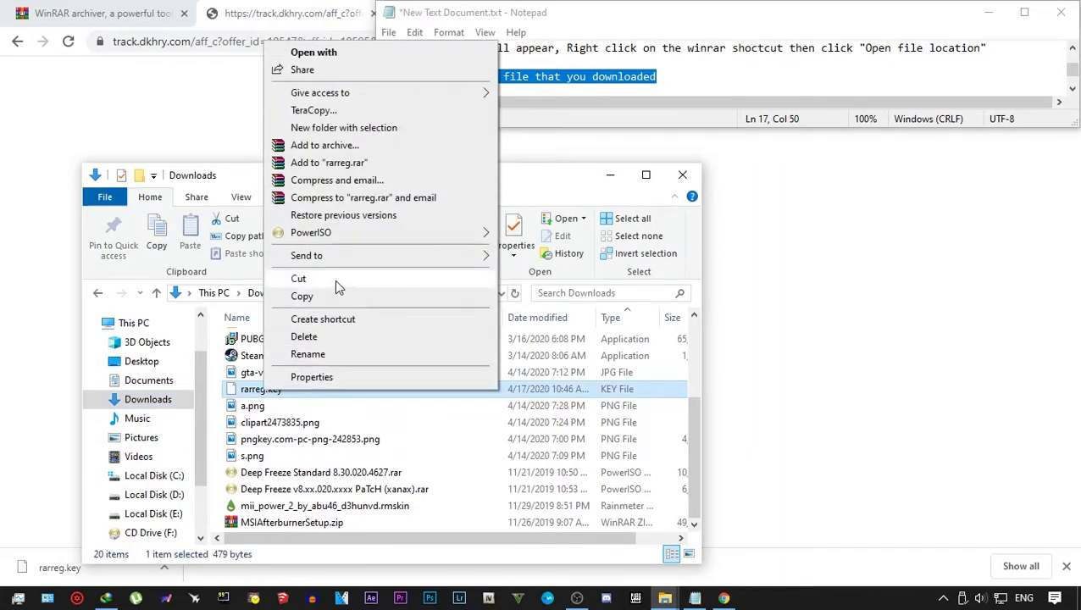
left_click(336, 281)
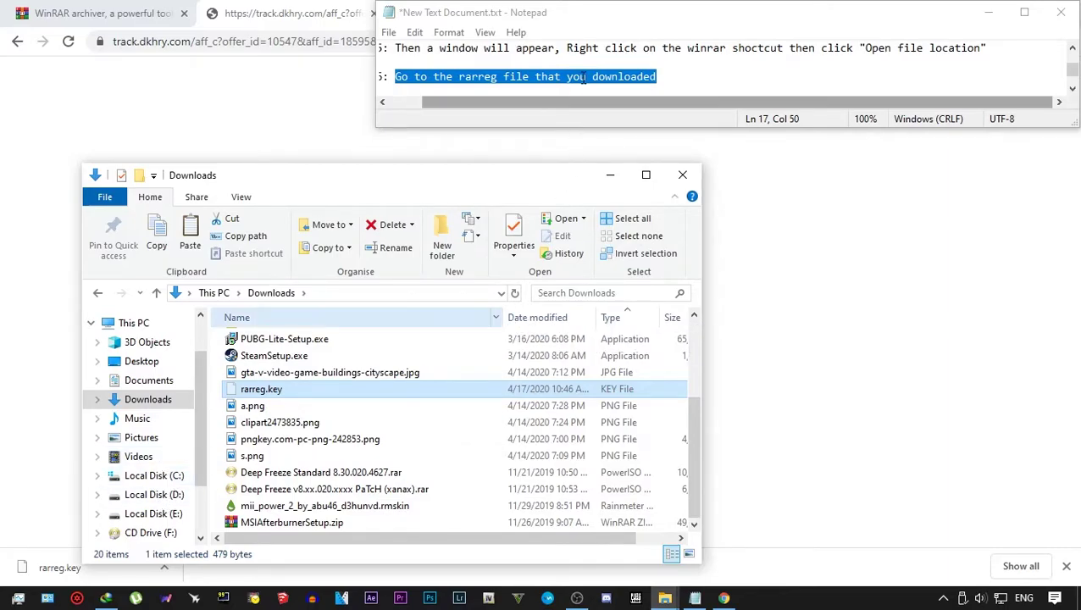
- Highlight the copy-and-paste instruction in Notepad and paste rarreg.key into C:\Program Files\WinRAR
scroll(453, 80, "down", 1)
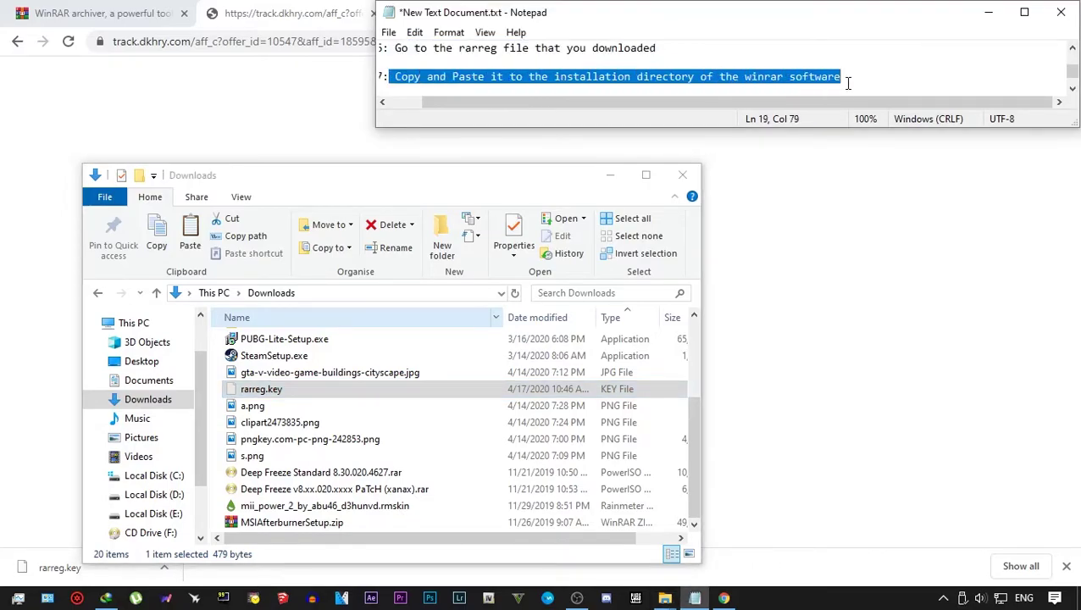
left_click(178, 477)
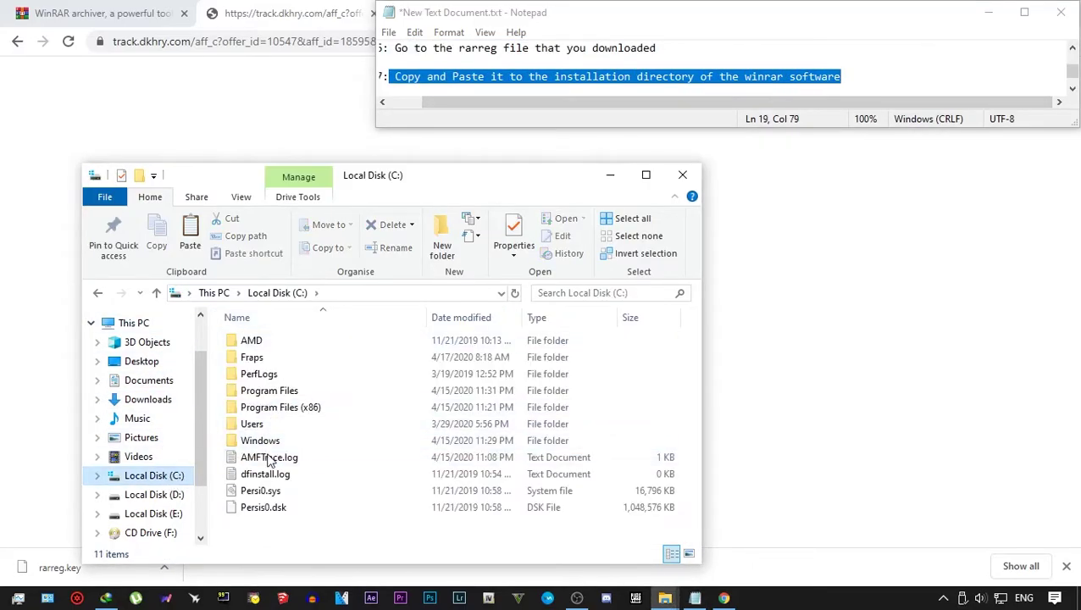
left_click(281, 397)
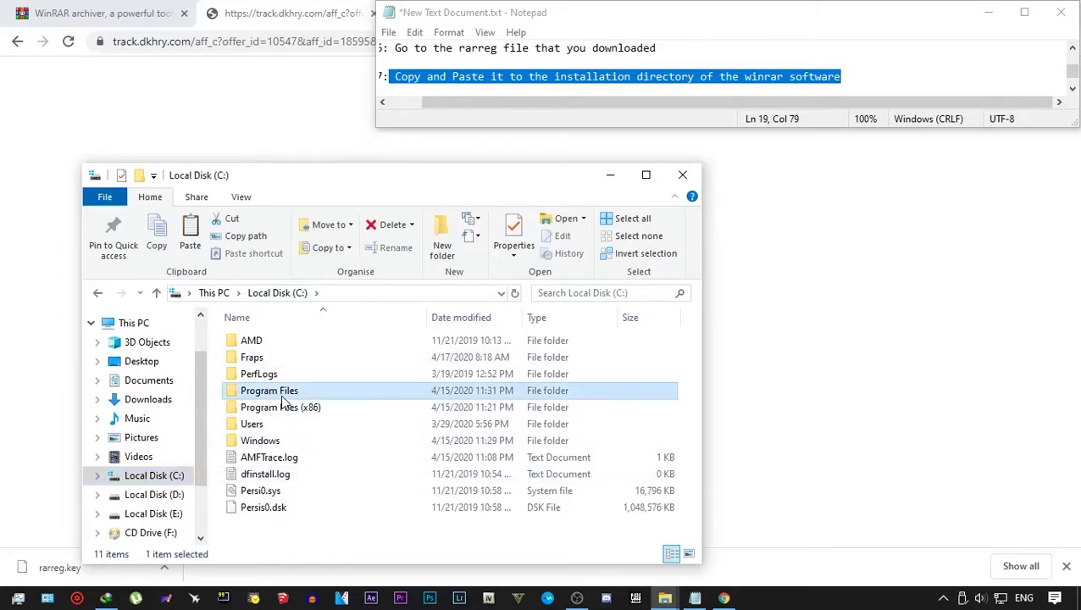
double_click(284, 398)
scroll(289, 407, "down", 8)
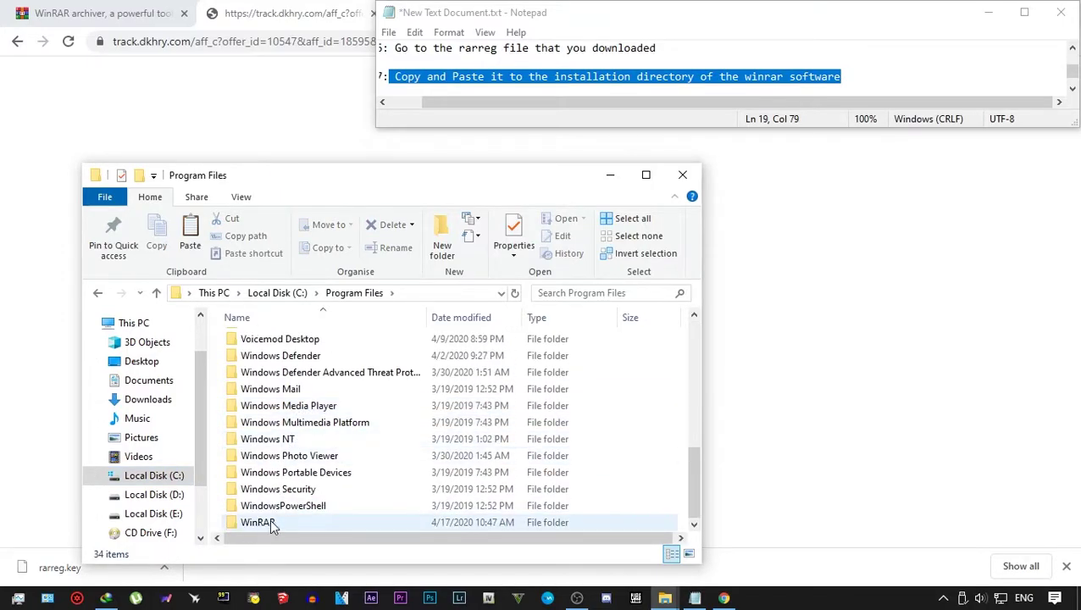
double_click(305, 520)
scroll(325, 371, "down", 5)
right_click(366, 381)
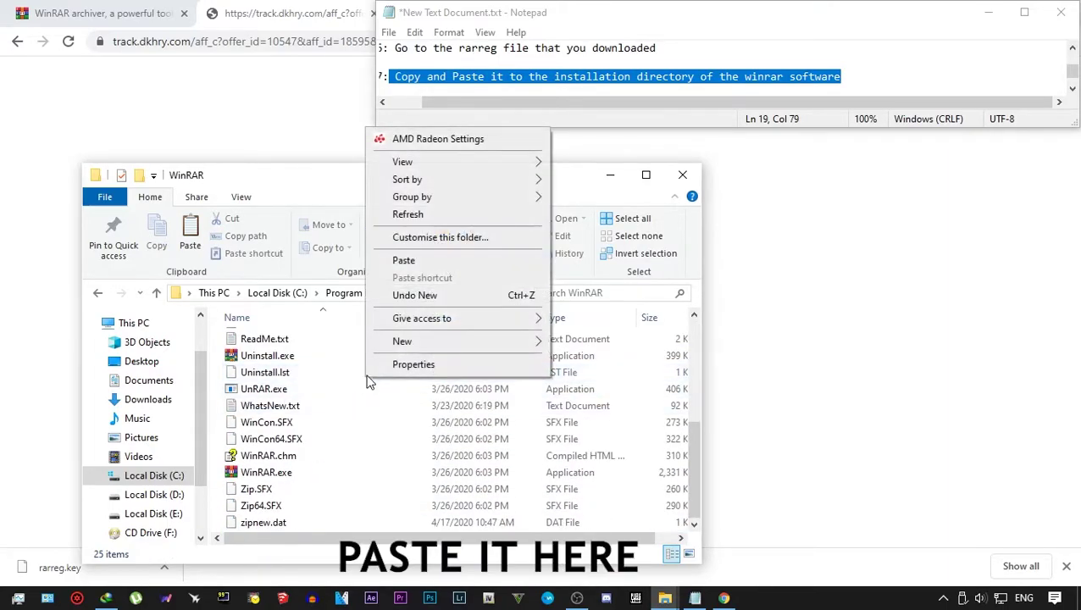
left_click(423, 263)
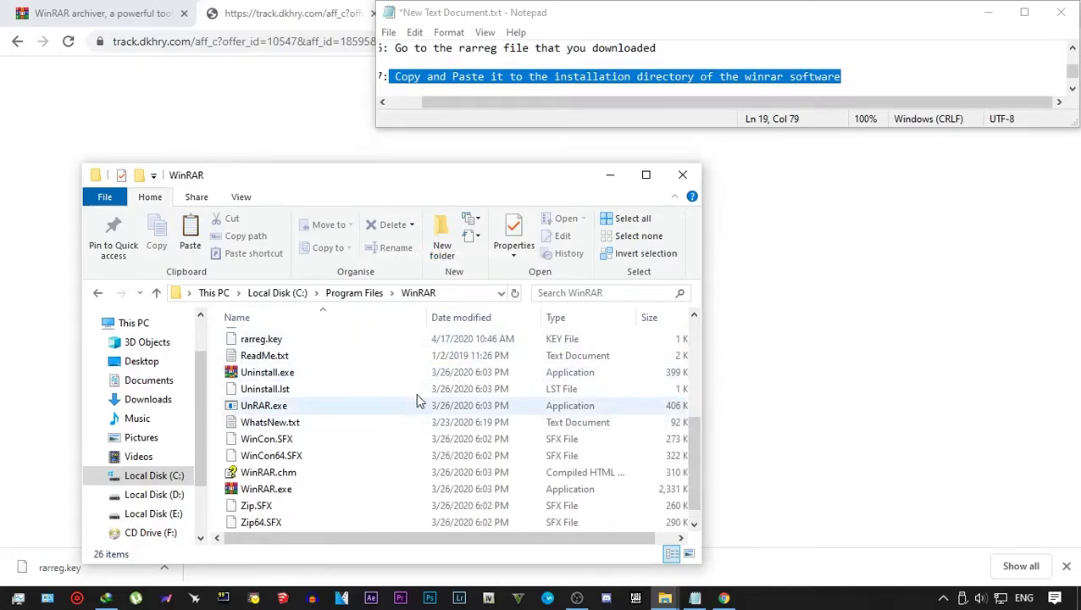
- Bring up the next Notepad instruction, run WinRAR.exe from its installation folder to check its startup, and close it
scroll(679, 78, "down", 1)
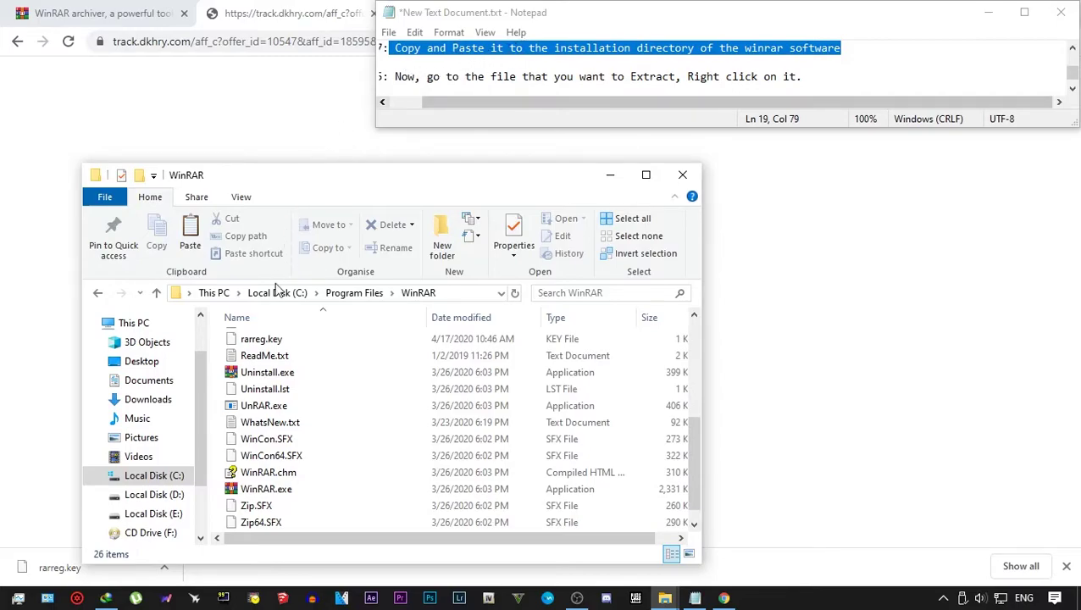
double_click(269, 493)
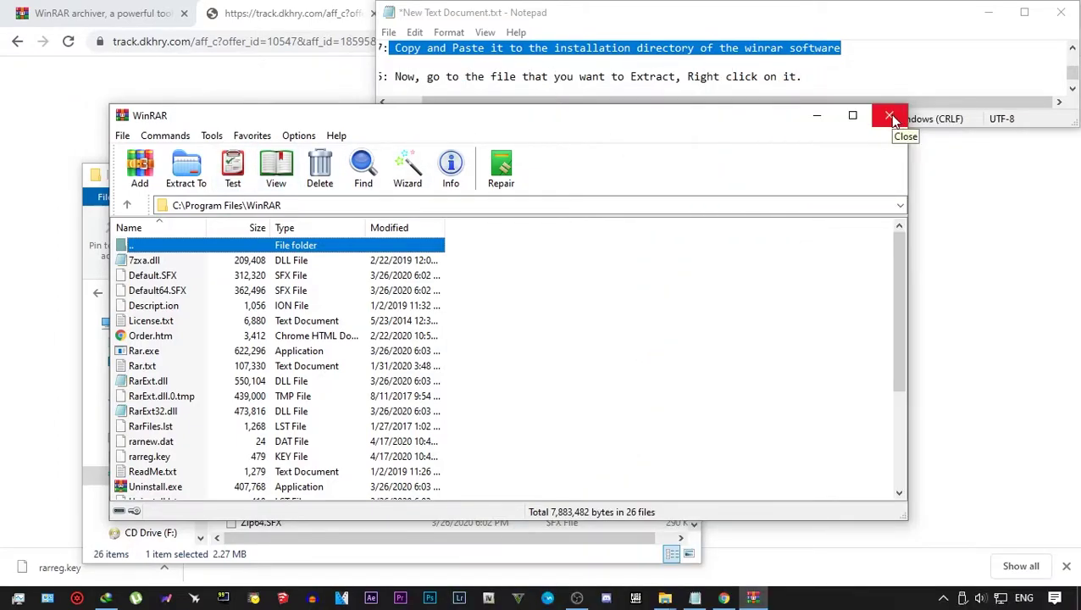
left_click(892, 119)
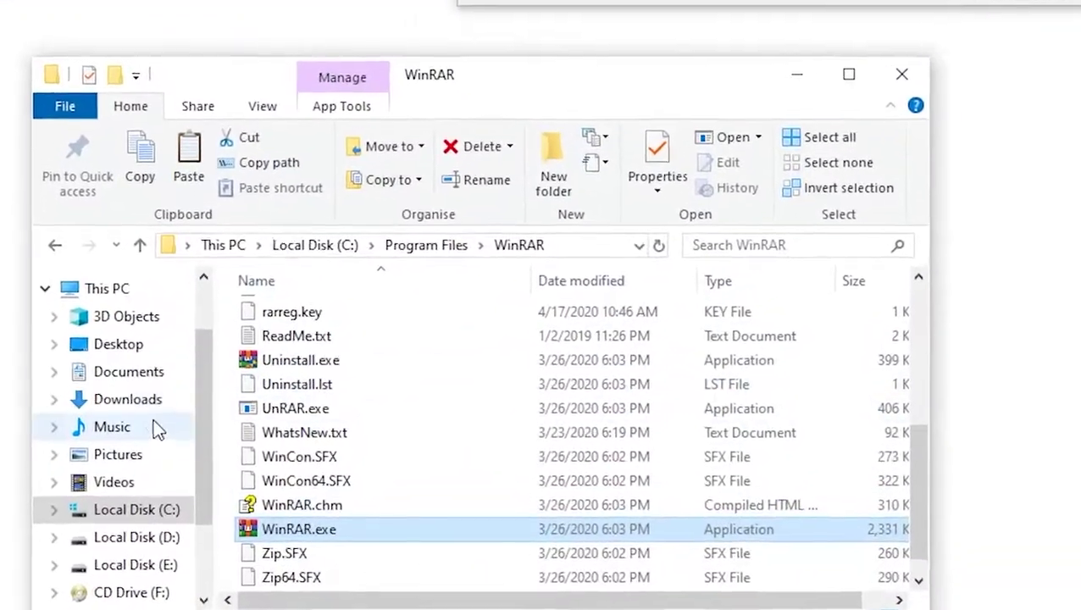
- Open the Compressed folder inside Downloads and refresh its file list
left_click(146, 399)
left_click(293, 321)
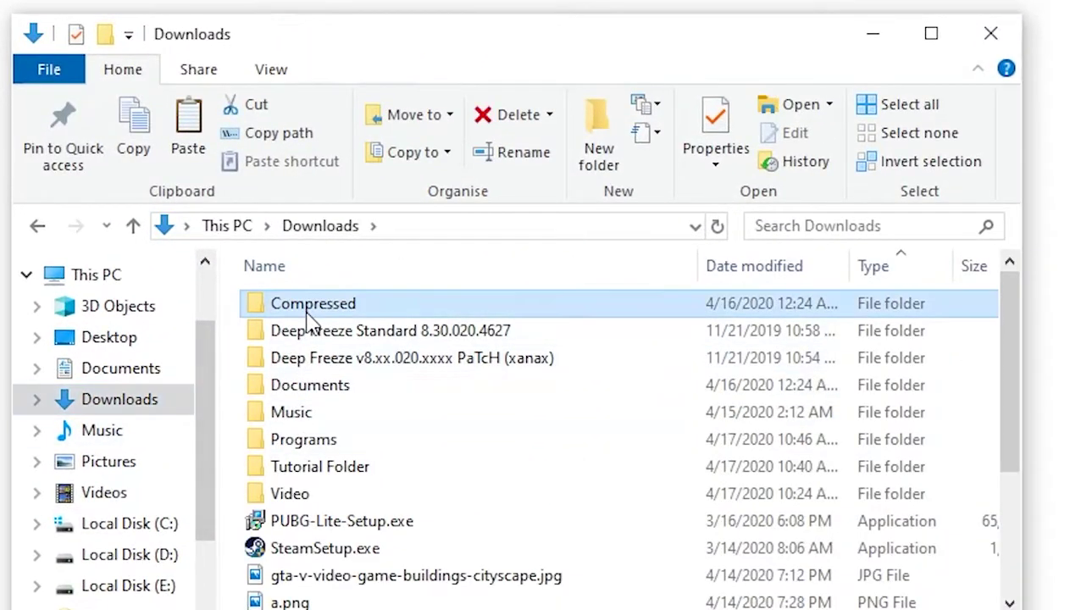
double_click(307, 315)
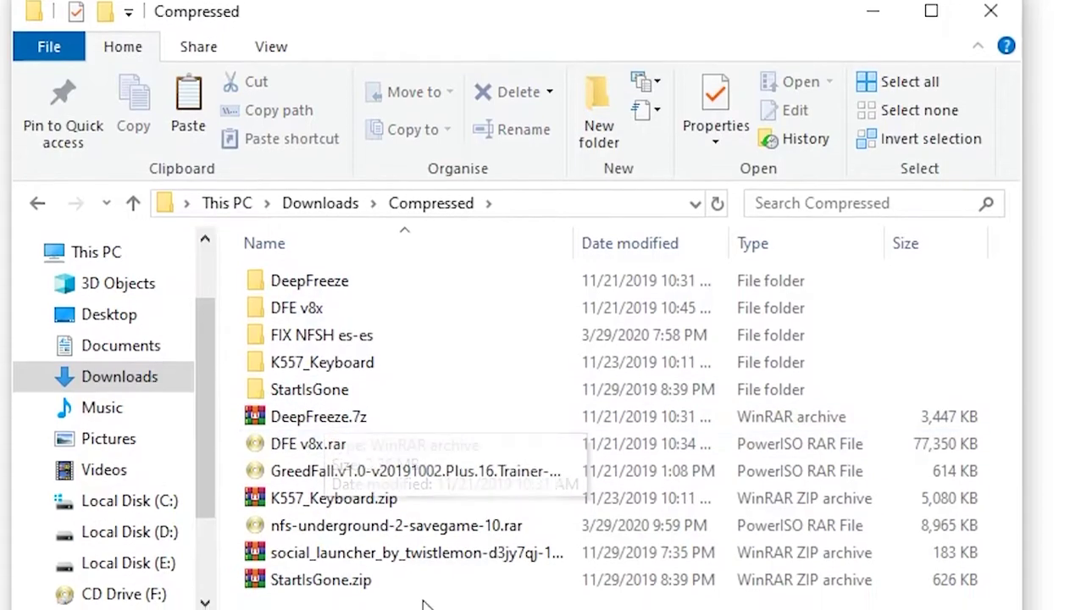
right_click(423, 608)
left_click(487, 337)
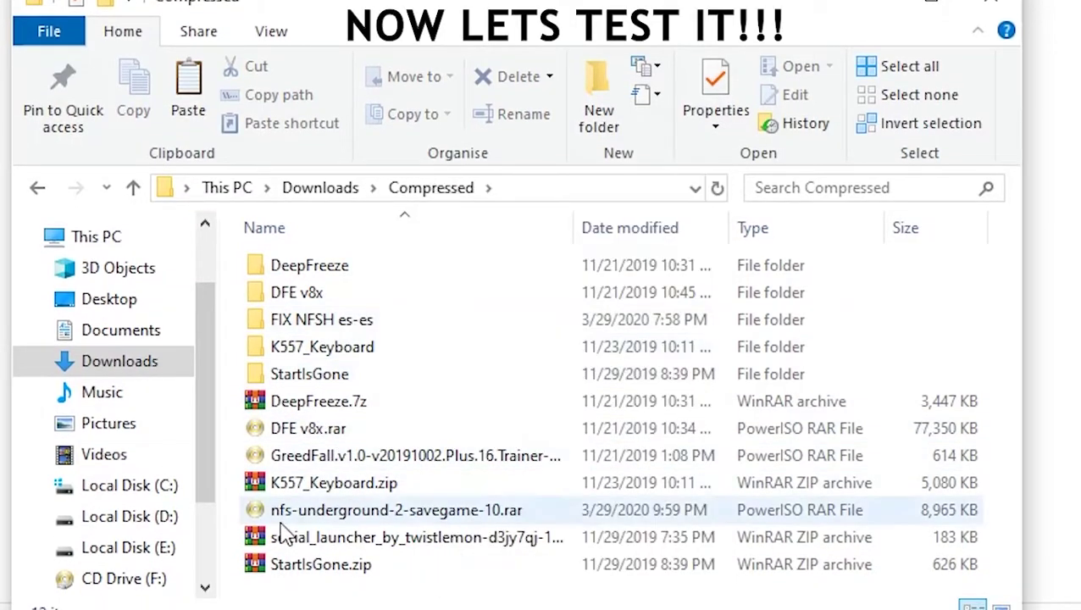
- Extract the social_launcher_by_twistlemon-d3jy7qj-1.zip archive directly into the Compressed folder and select the extracted Rainmeter skin file
right_click(346, 548)
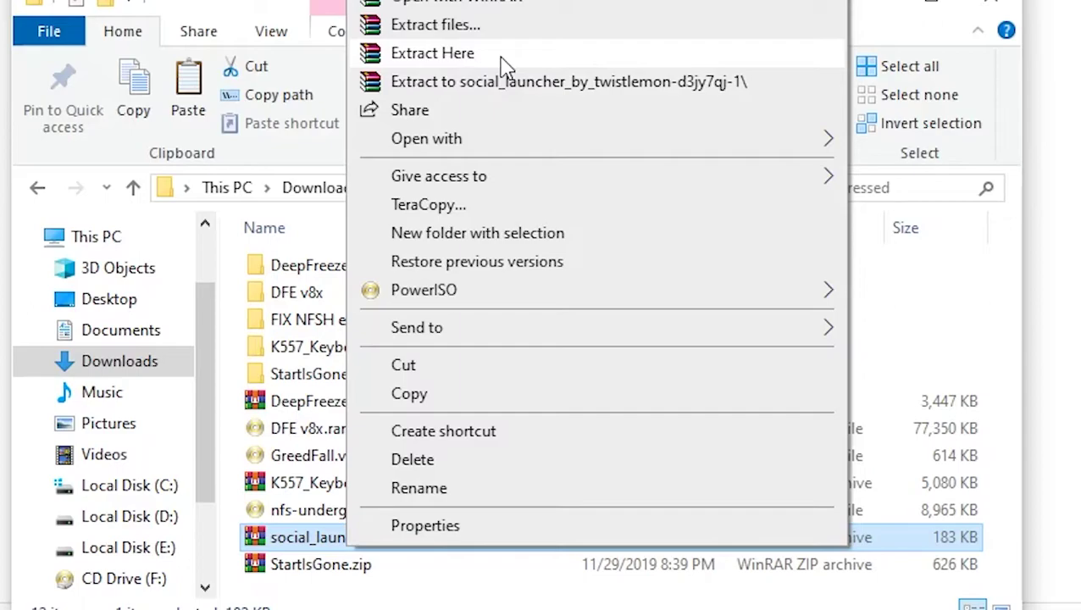
left_click(432, 53)
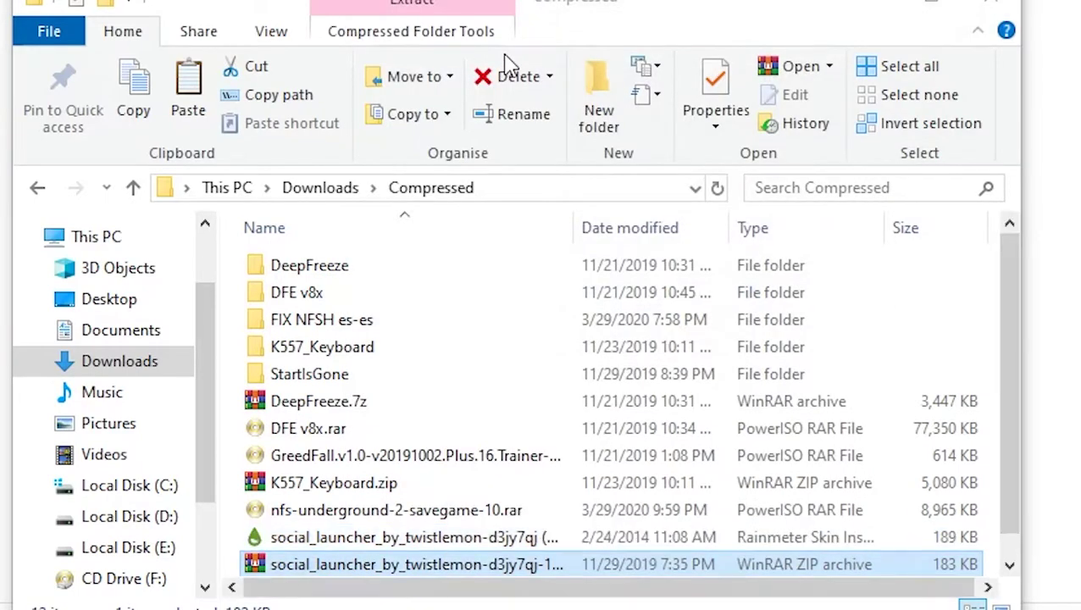
left_click(365, 508)
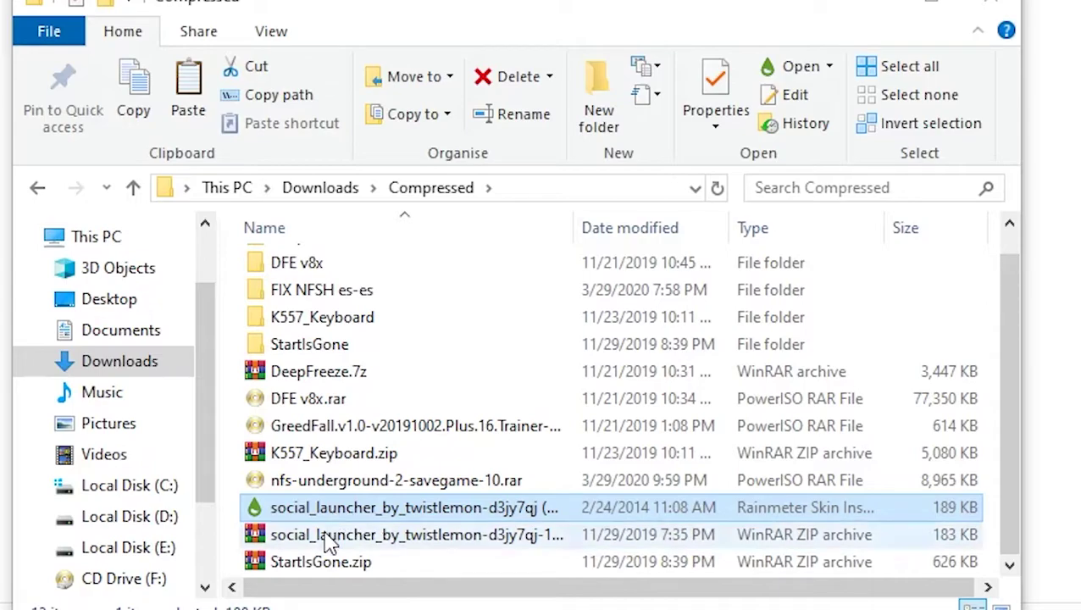
- Open the social_launcher zip in WinRAR and compare its .rmskin file with the extracted copy, leaving the name unchanged
double_click(356, 545)
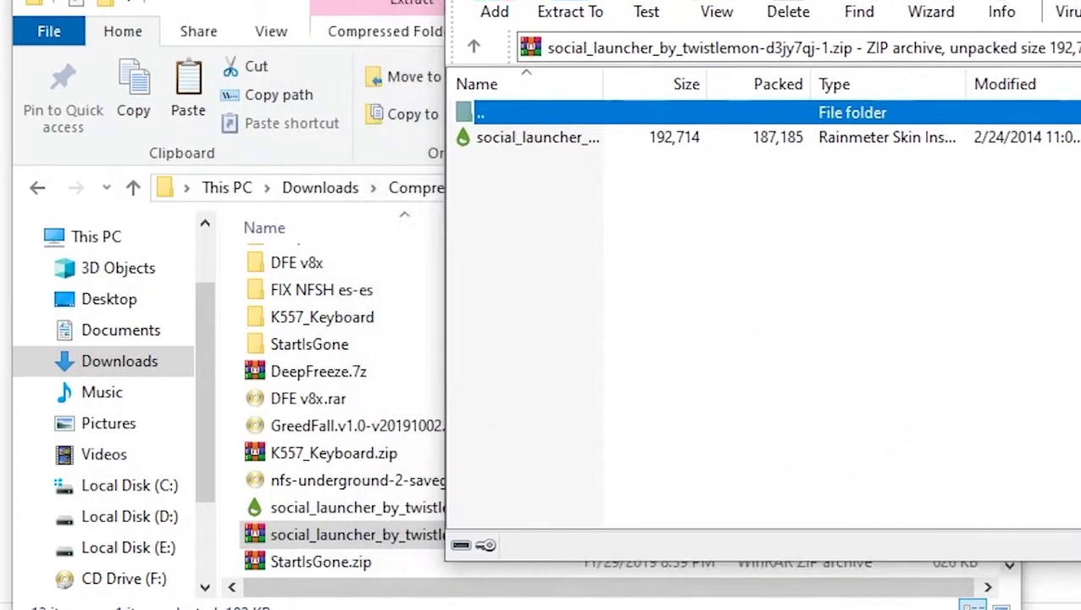
left_click(796, 144)
left_click(356, 507)
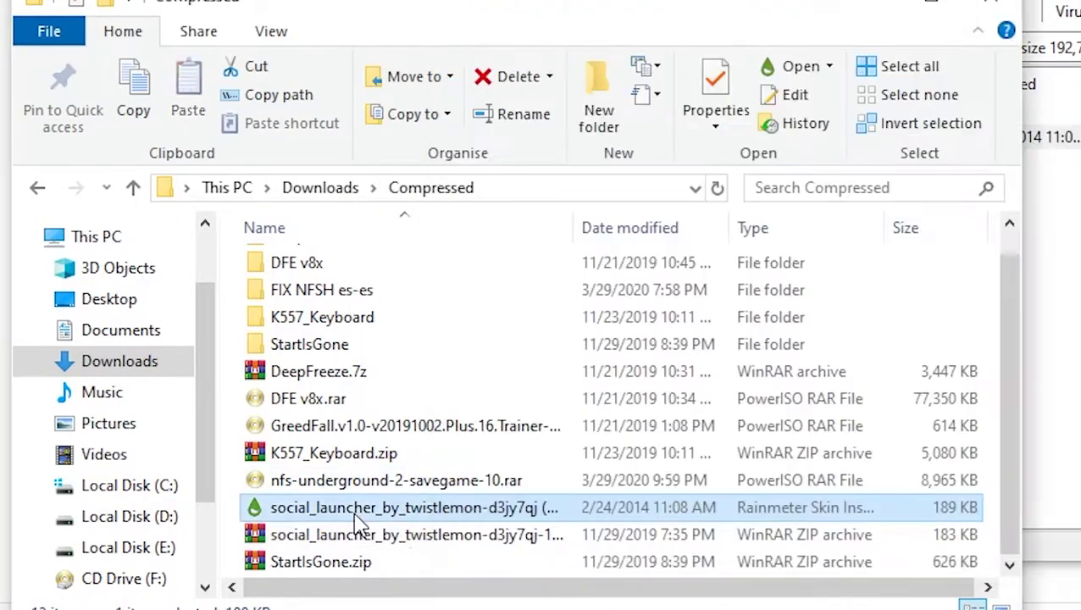
left_click(1076, 137)
key("F2")
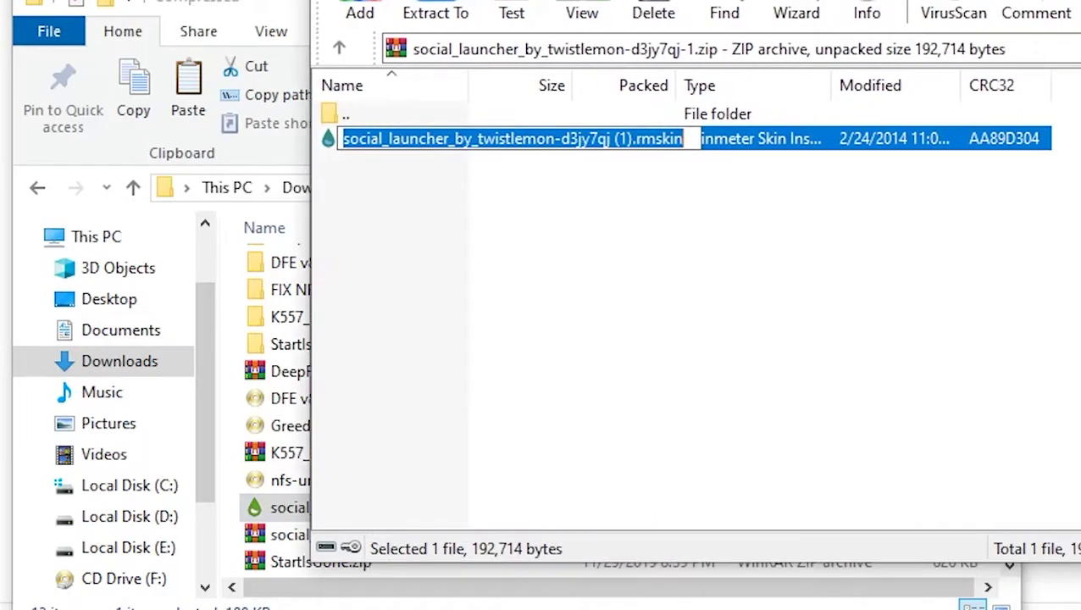
key("Escape")
key("Escape")
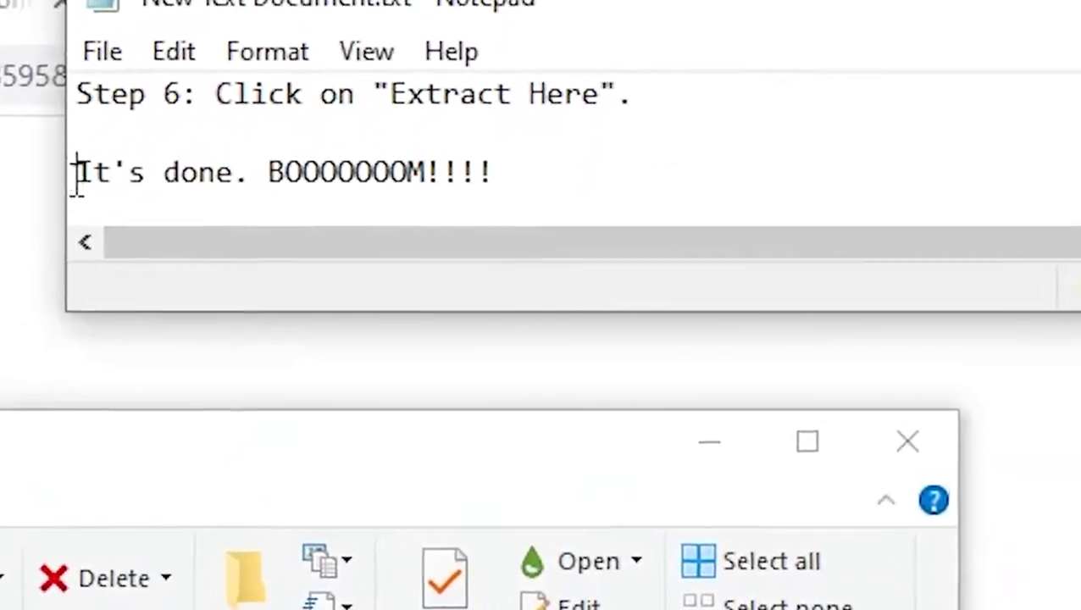
- Switch to Notepad and highlight the closing line "It's done. BOOOOOOOM!!!!"
left_click_drag(75, 178, 660, 184)
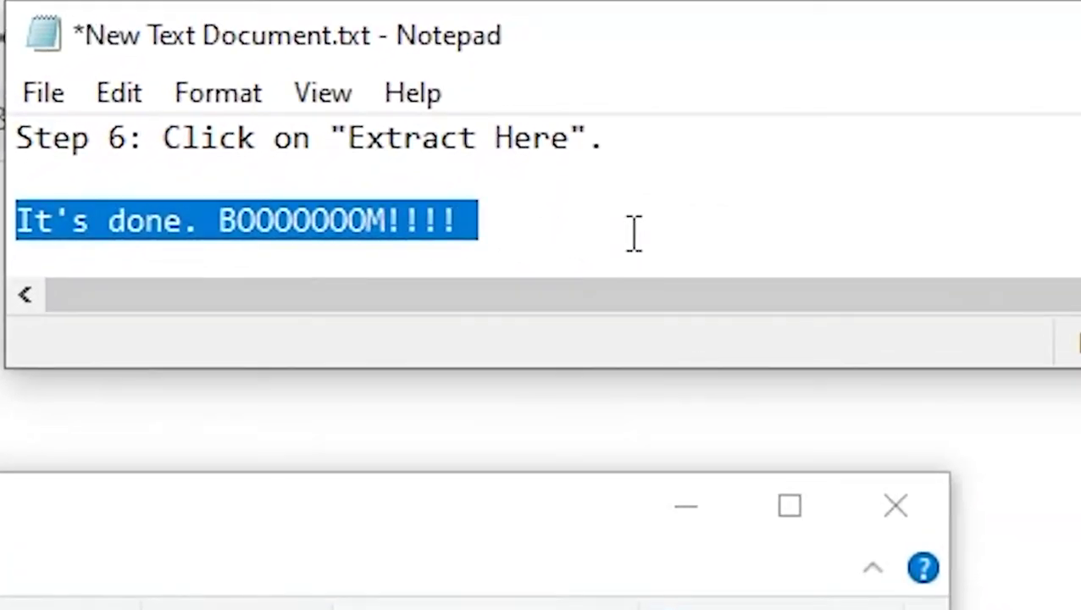